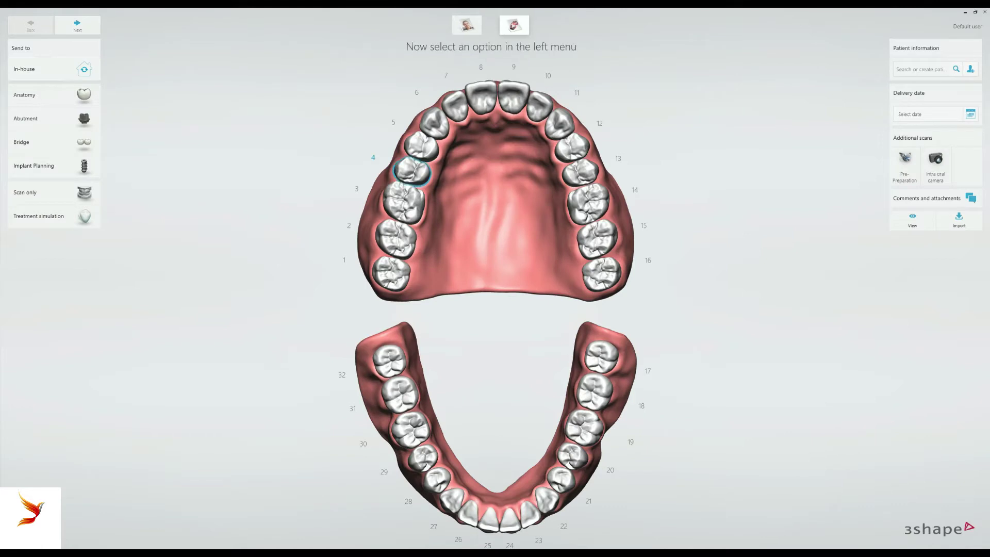
Step: Send tooth 4 to Implant Planning to create the implant planning and surgical guide order
click(33, 165)
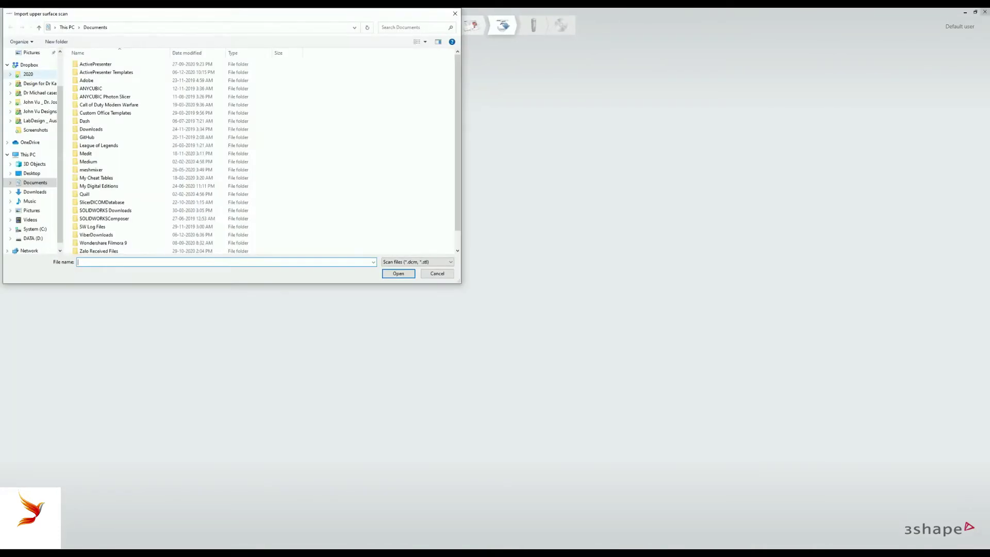
Step: Browse to the DATA (D:) drive, widen the file list, then cancel that import attempt
click(33, 238)
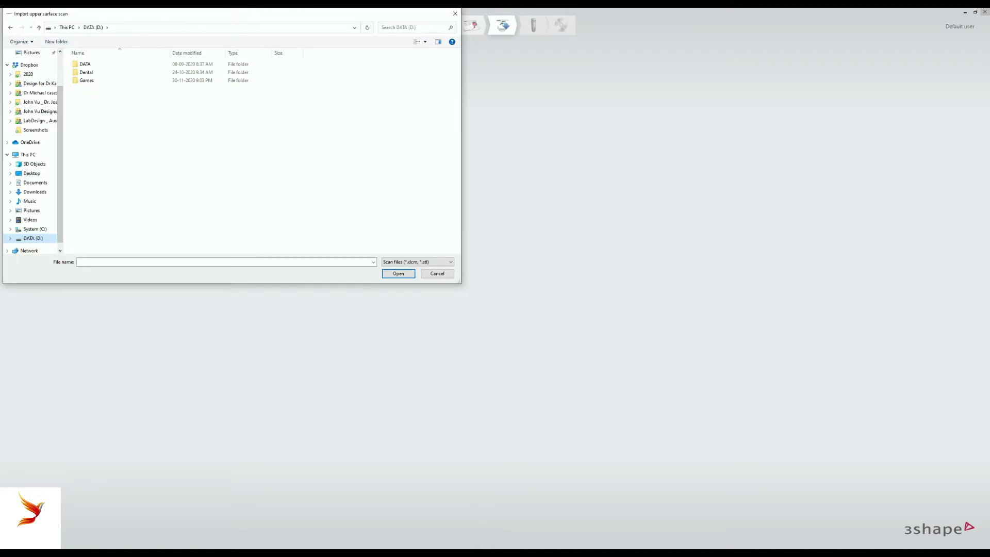
drag(63, 155, 30, 155)
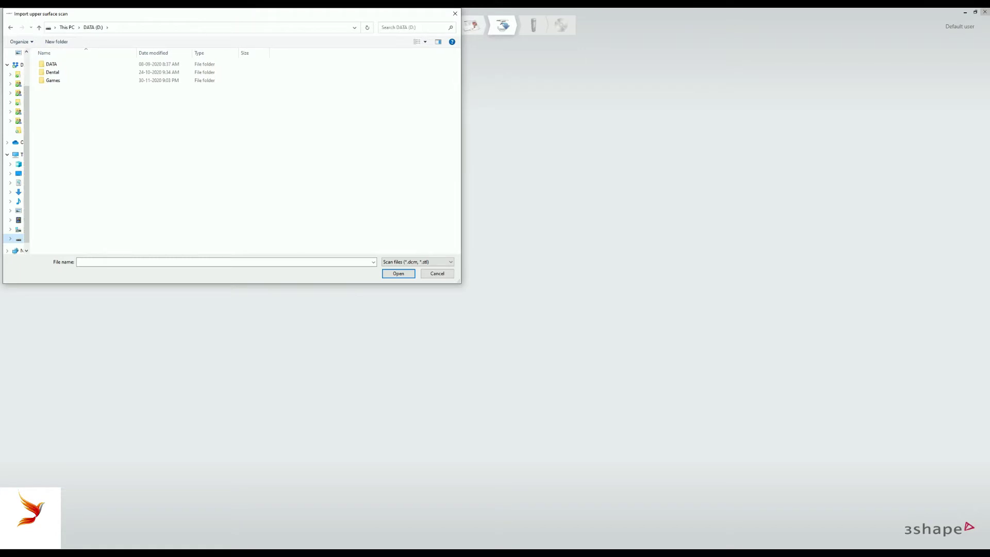
click(437, 273)
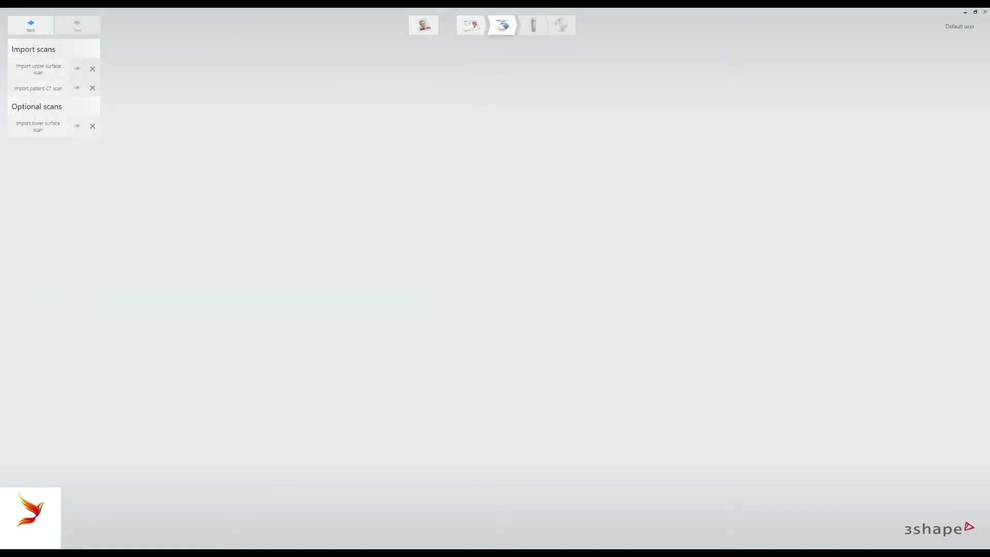
Step: Restart the upper scan import and browse DATA (D:) > DATA > Old C > Demo 3shape
click(38, 70)
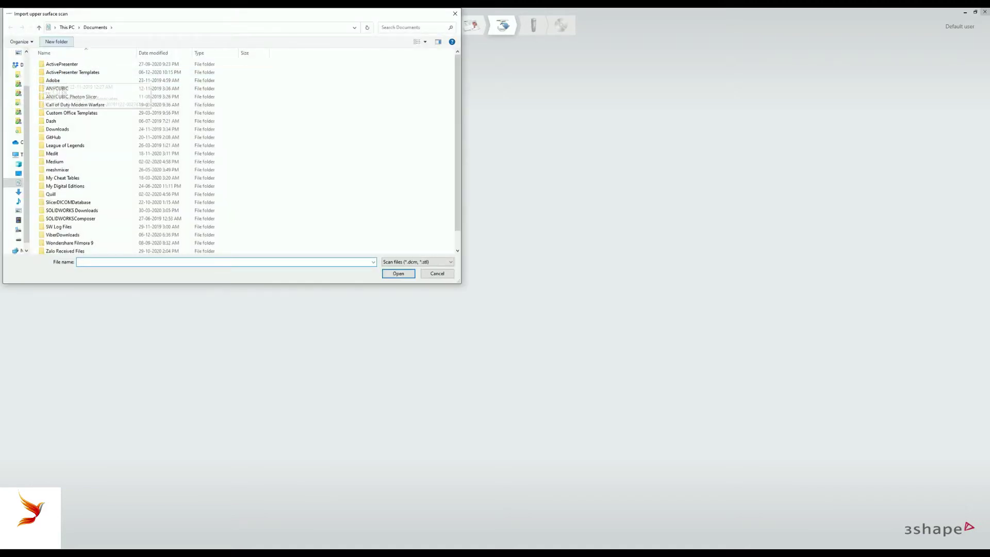
click(67, 27)
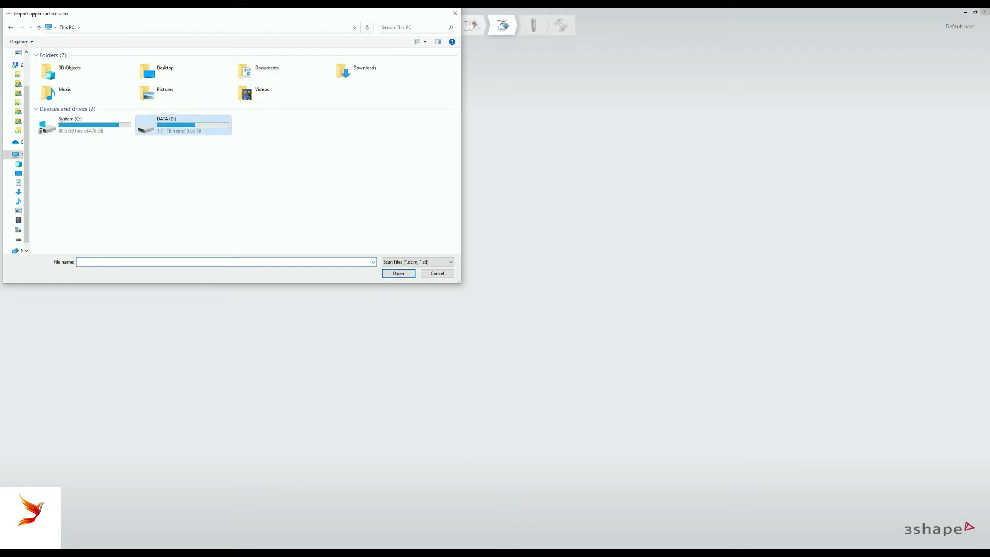
double_click(170, 125)
double_click(51, 64)
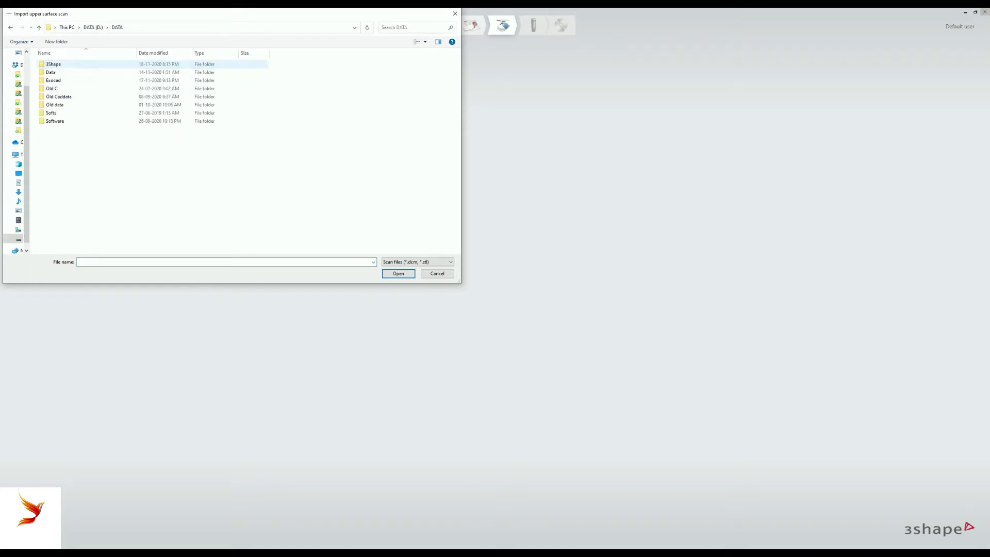
double_click(51, 88)
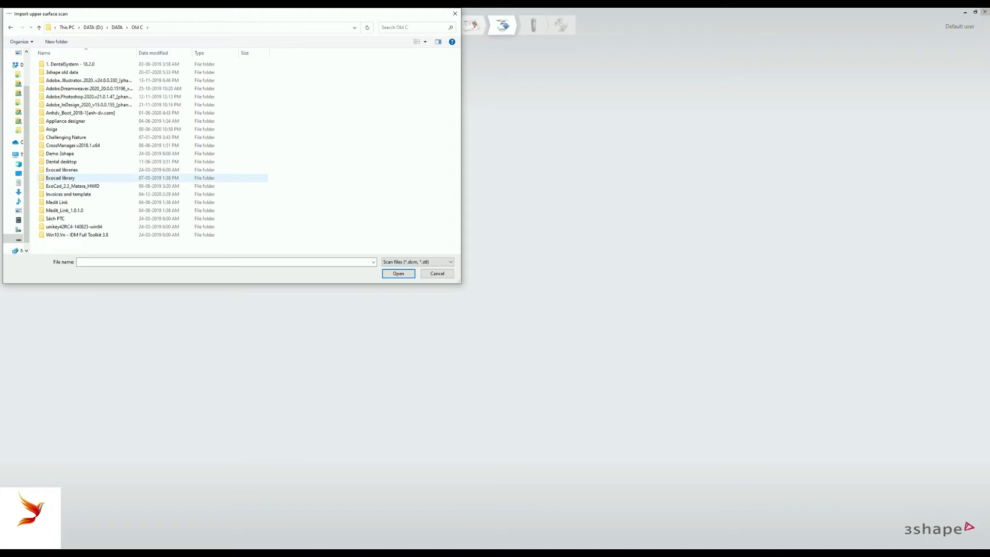
double_click(60, 153)
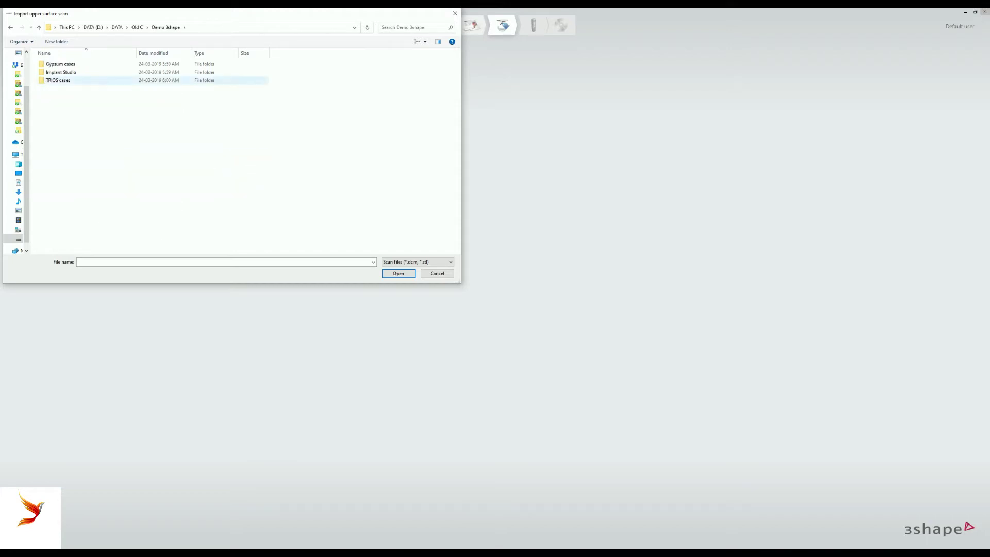
Step: Open Implant Studio and the single-implant case folder, then import UpperJawScan.dcm
click(61, 72)
key(Return)
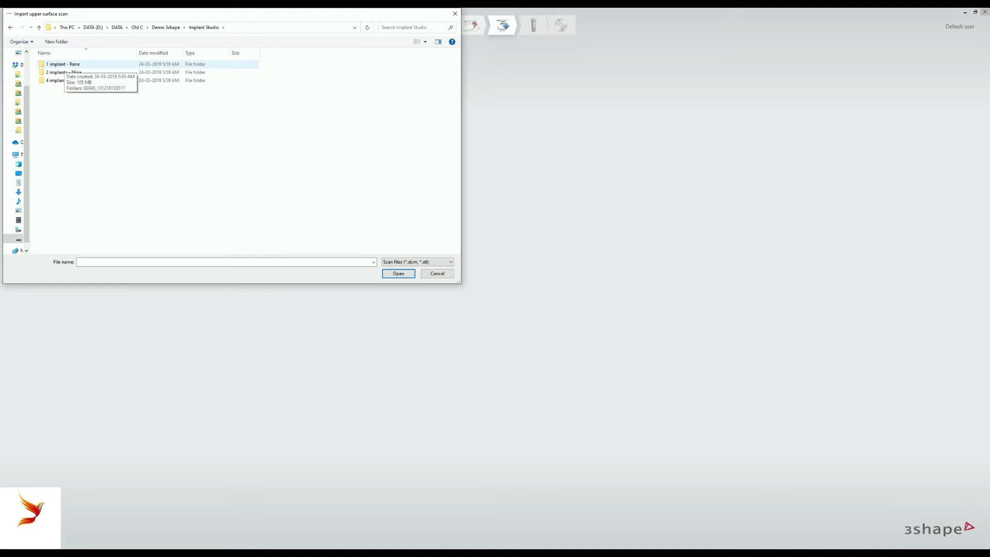
double_click(61, 65)
key(Return)
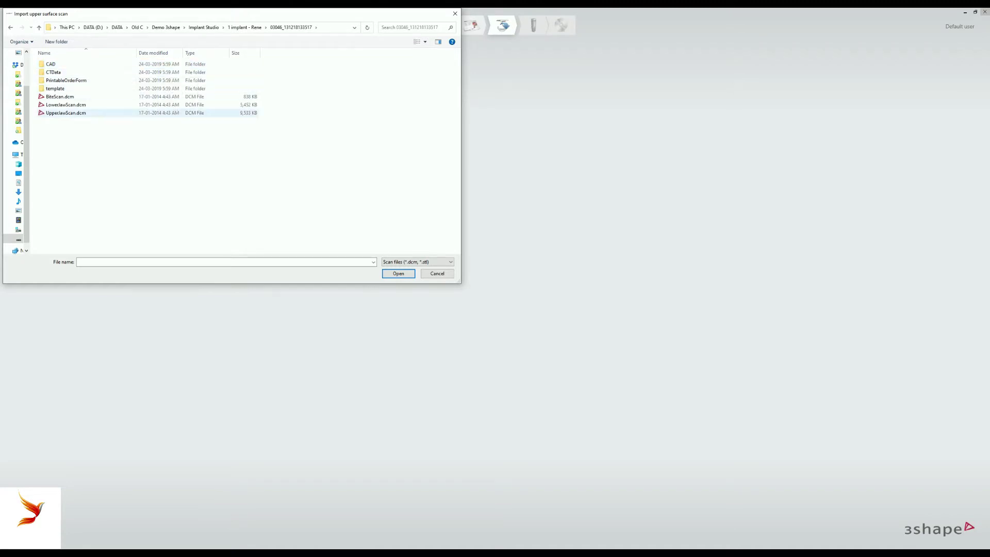
double_click(66, 112)
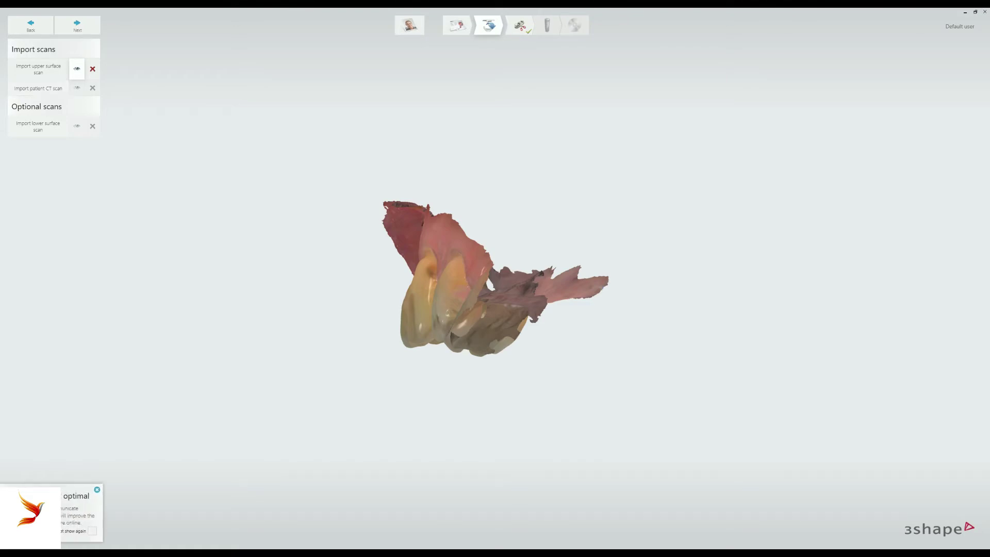
Step: Load the DCM slice files from the case's CTData folder and select them as the patient CT scan
click(38, 88)
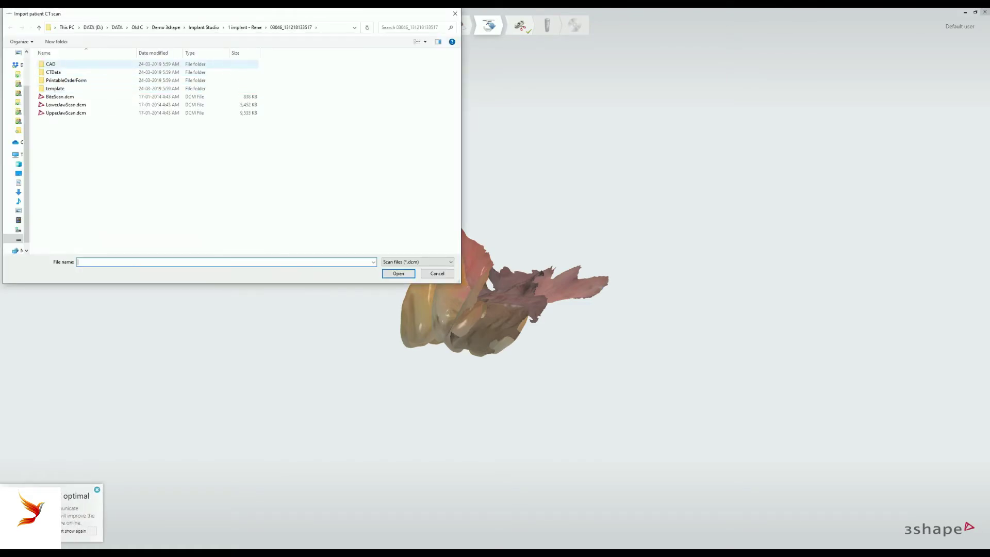
double_click(53, 72)
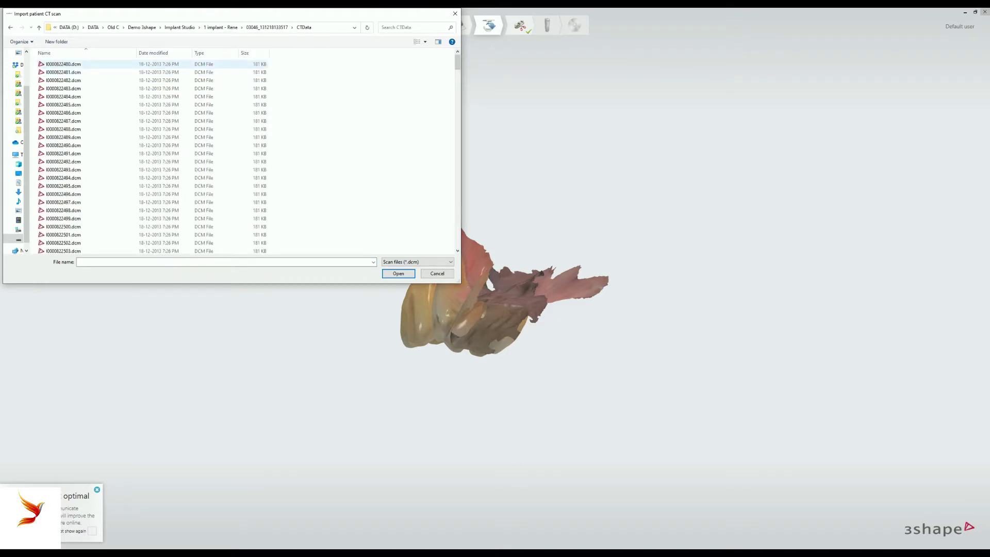
double_click(62, 63)
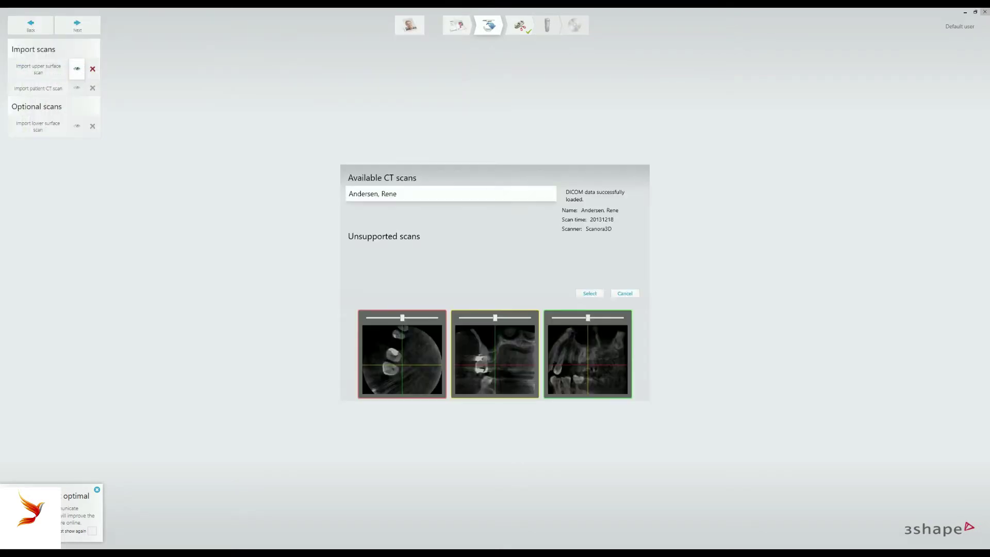
click(590, 292)
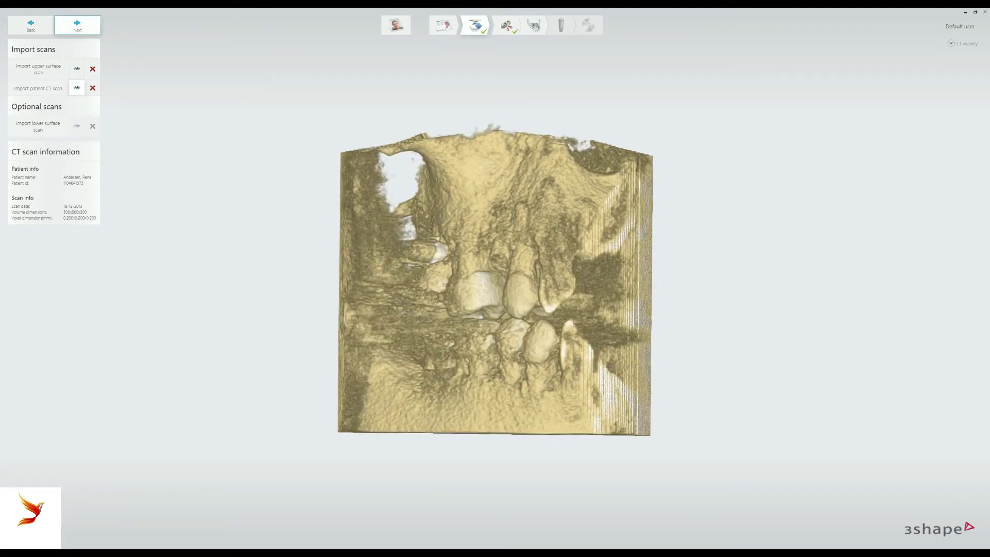
Step: Pass through the Tooth removal step without changes to reach CT Preparation cropping
click(77, 25)
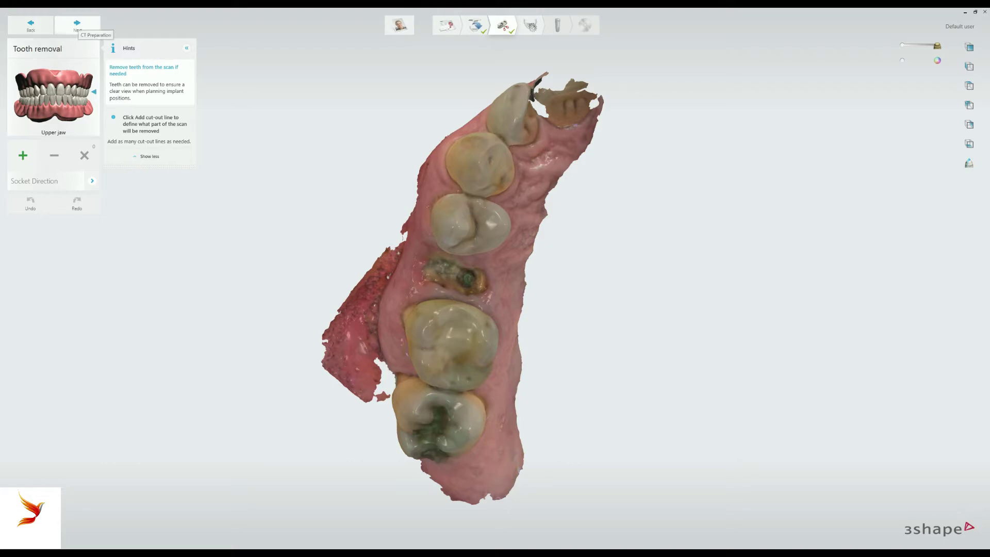
click(77, 26)
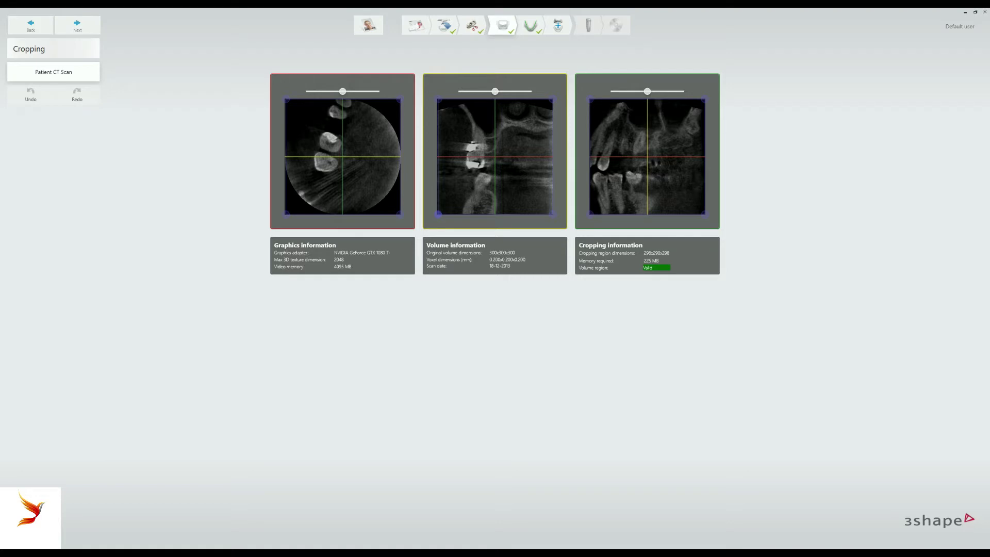
Step: Shrink the CT crop box to 276x234x188 using its bottom and lower-left edges, then continue
drag(438, 213, 437, 172)
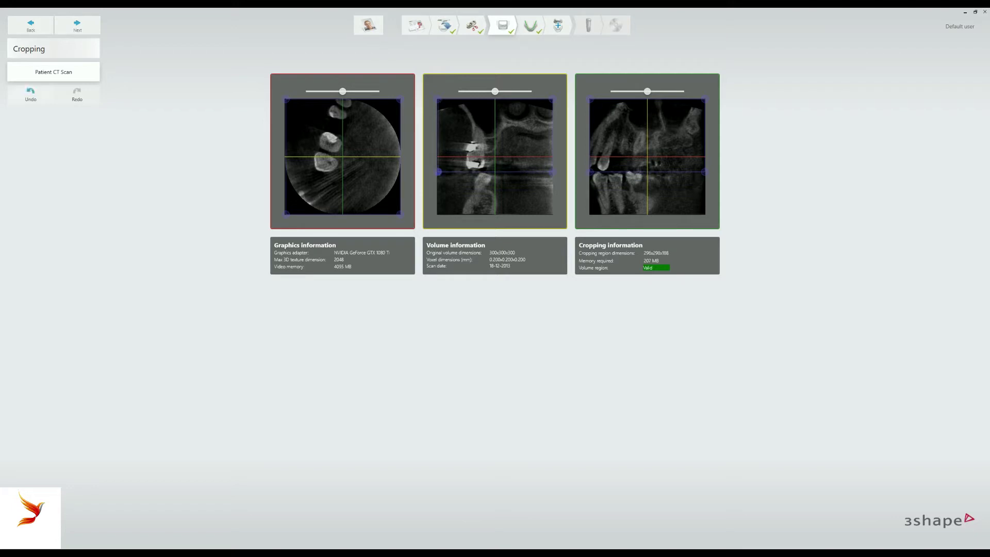
drag(286, 214, 293, 190)
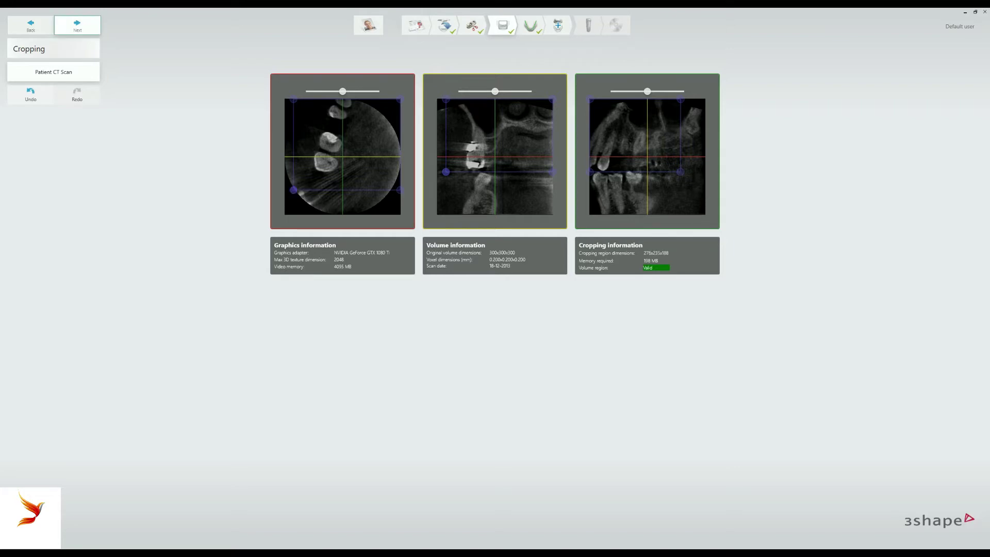
click(77, 25)
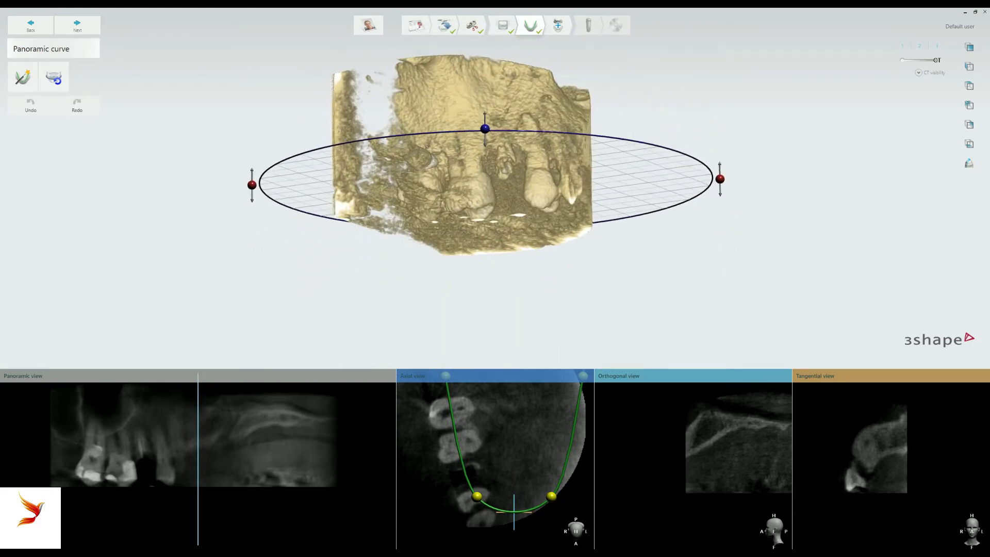
Step: Tune the CT visibility histogram's air, skin and bone thresholds so the jaw renders clearly
click(918, 73)
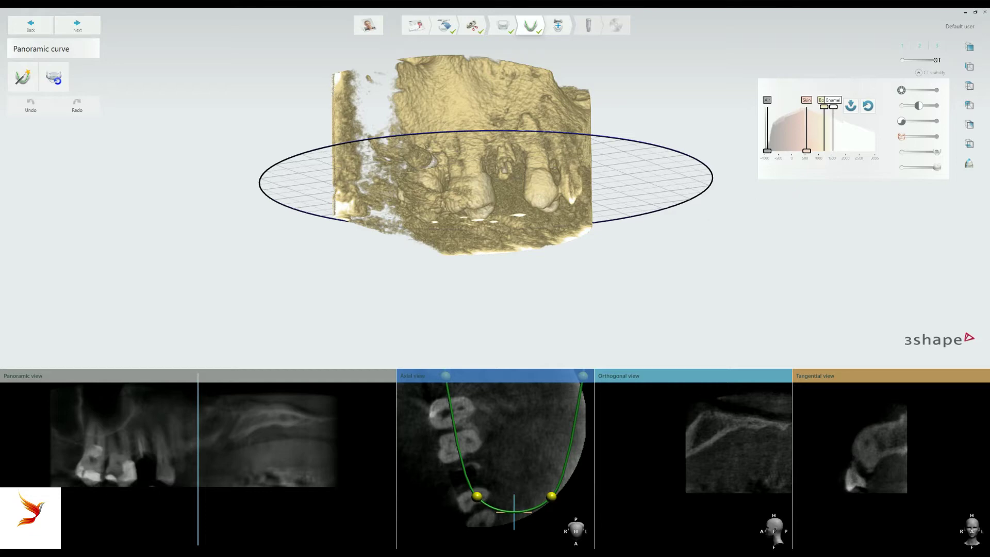
drag(833, 106, 823, 106)
drag(767, 151, 808, 150)
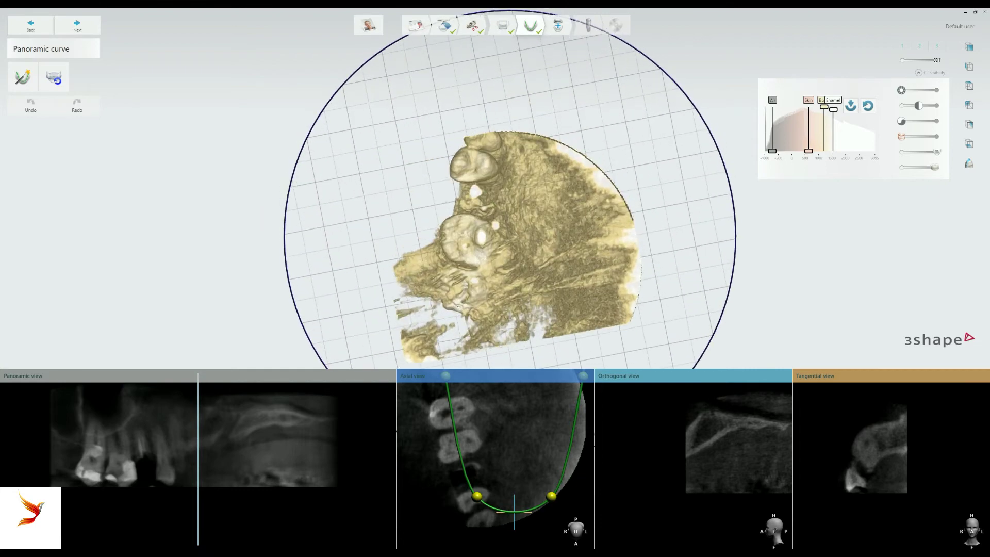
drag(823, 106, 813, 106)
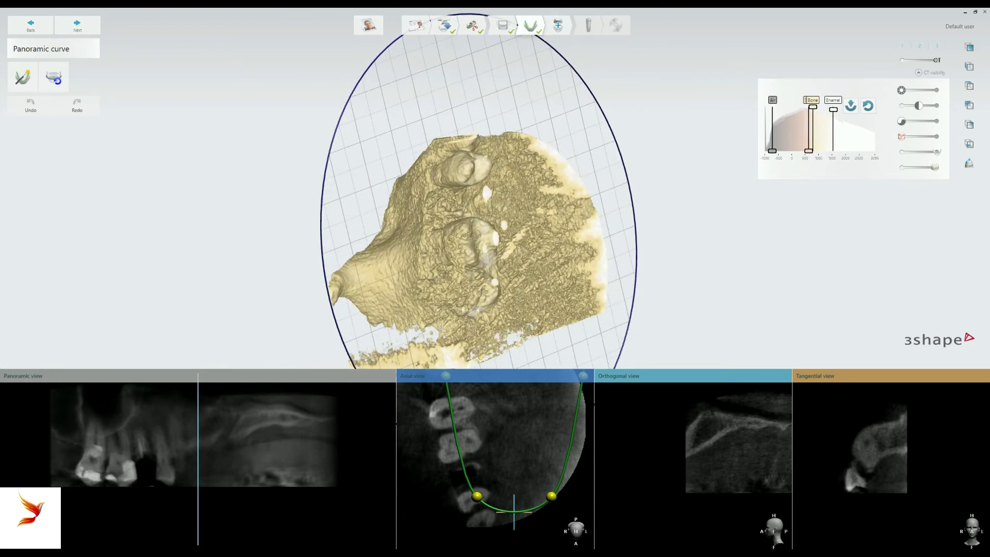
drag(812, 106, 861, 109)
drag(809, 151, 814, 150)
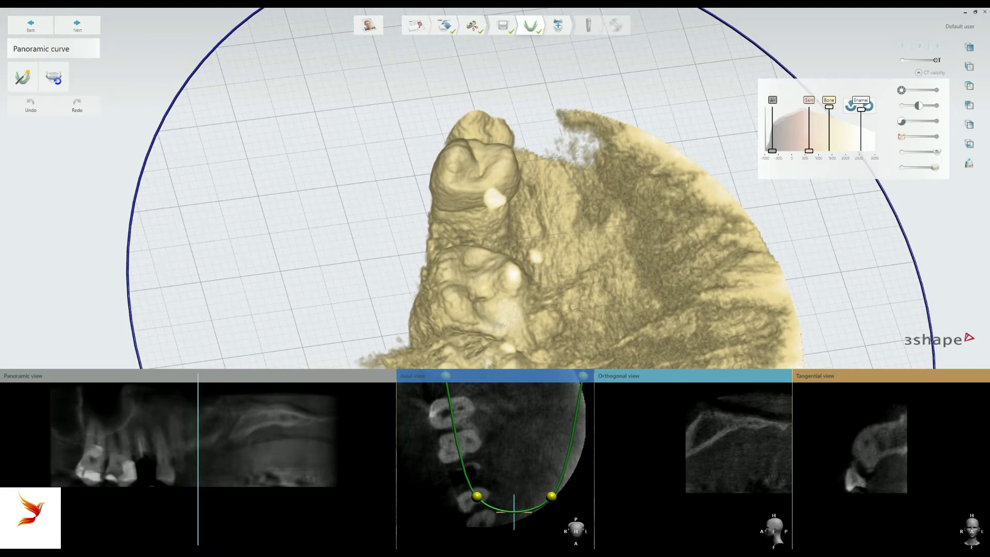
drag(809, 151, 805, 151)
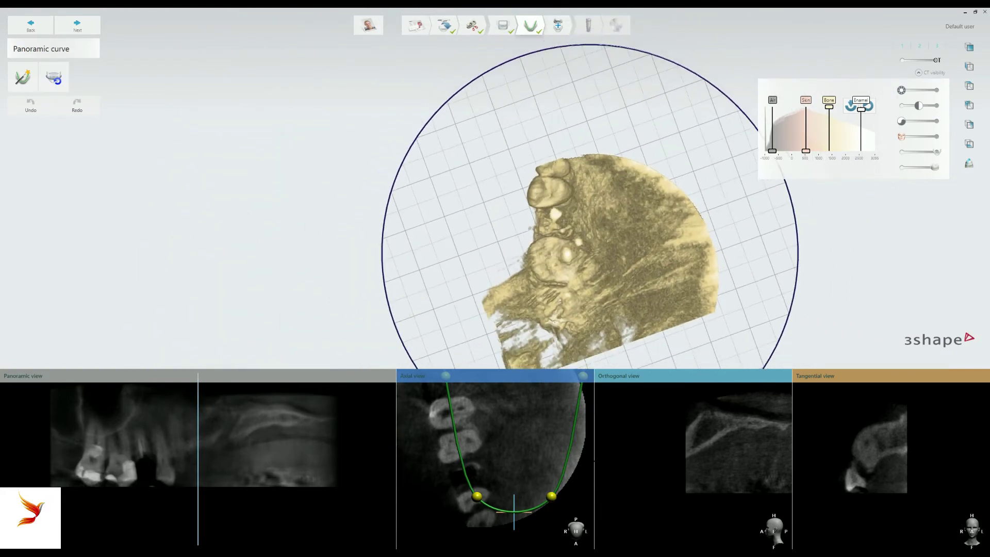
Step: Fit the four panoramic curve points onto the upper arch in the Axial view, then continue
scroll(495, 454, down, 3)
scroll(492, 438, down, 2)
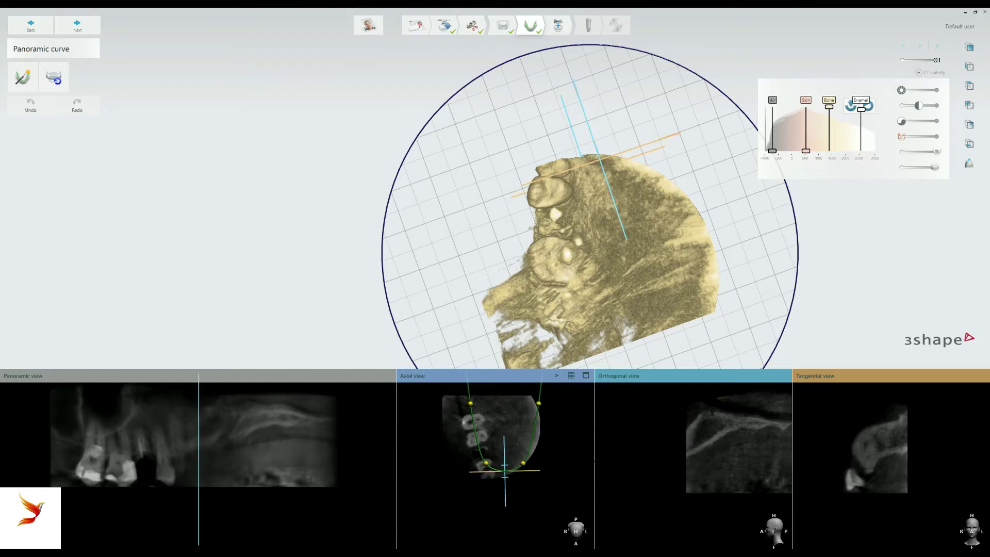
scroll(876, 449, down, 2)
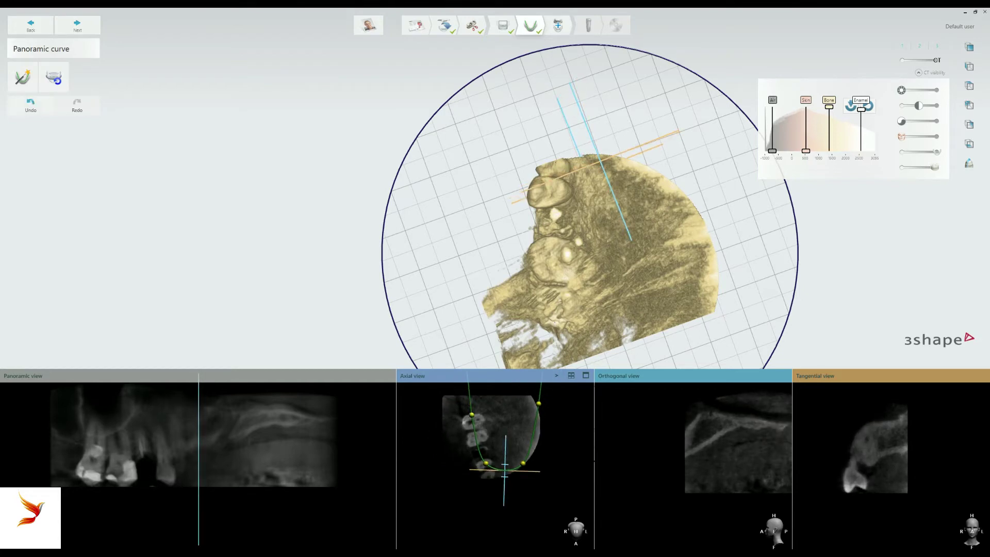
scroll(474, 393, down, 2)
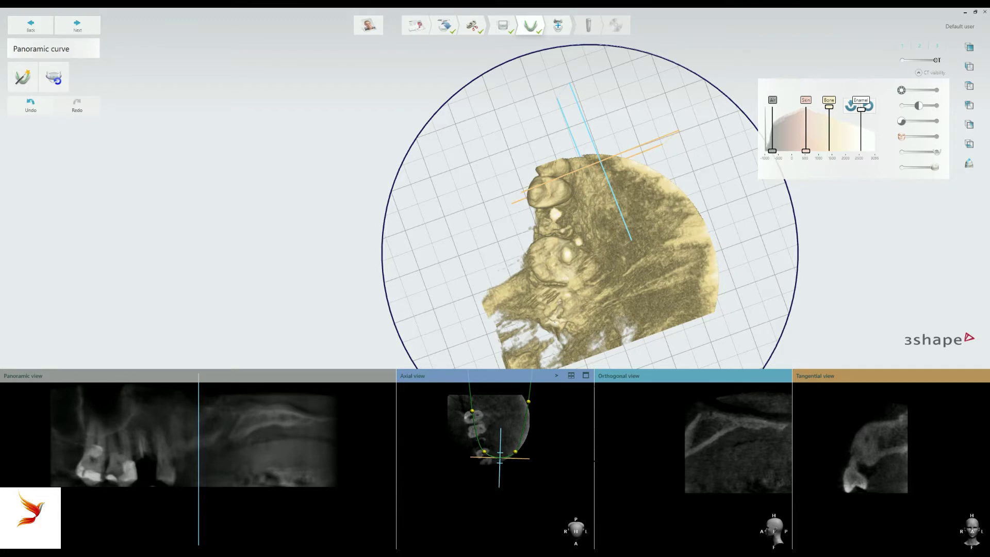
right_drag(495, 412, 492, 447)
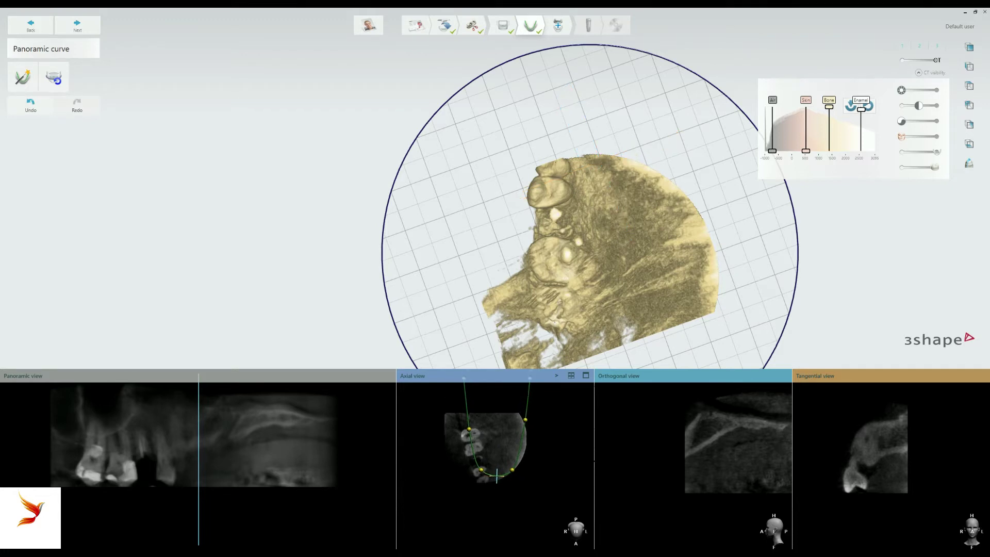
drag(464, 396, 465, 431)
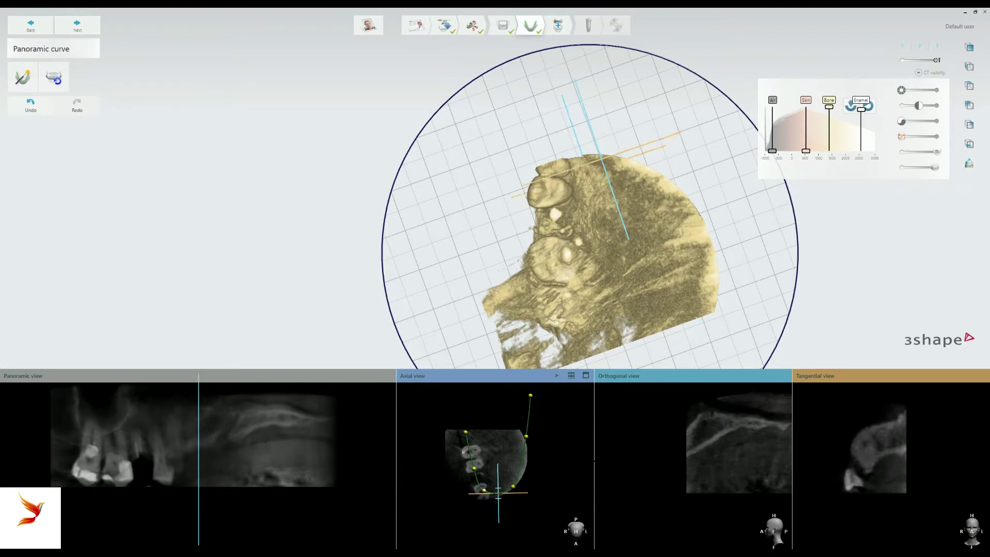
mouse_move(482, 486)
mouse_down()
mouse_move(489, 500)
mouse_move(522, 496)
mouse_up()
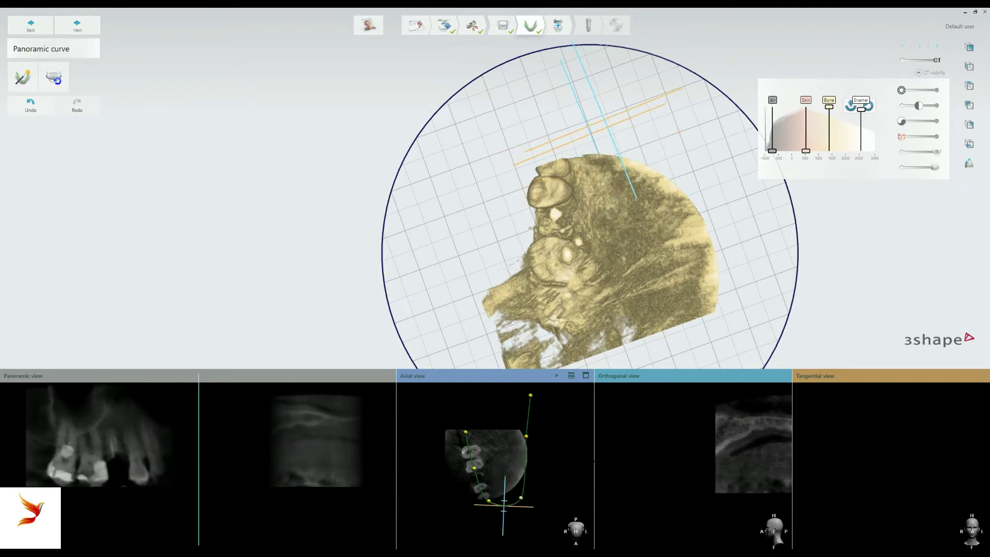
mouse_move(526, 436)
mouse_down()
mouse_move(530, 468)
mouse_move(518, 499)
mouse_up()
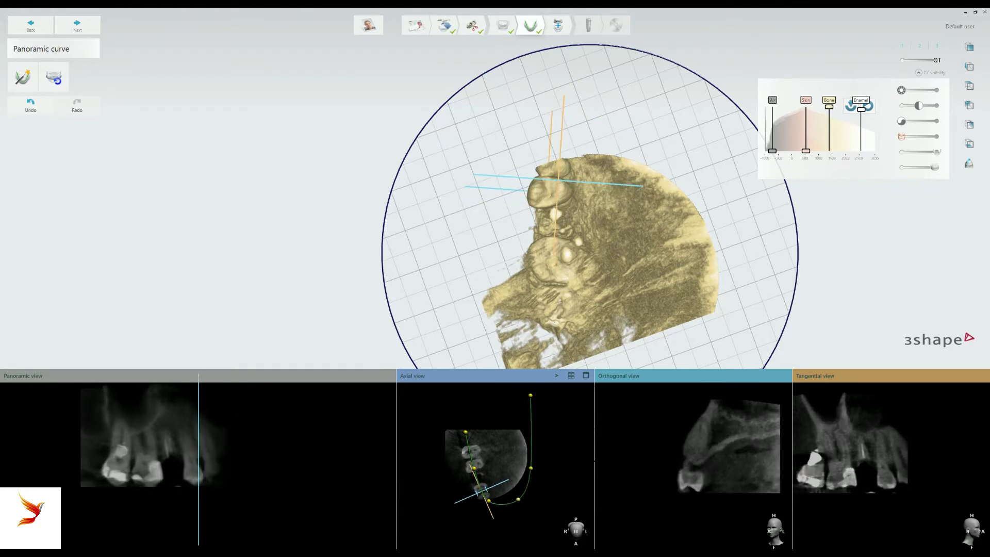
drag(531, 395, 533, 432)
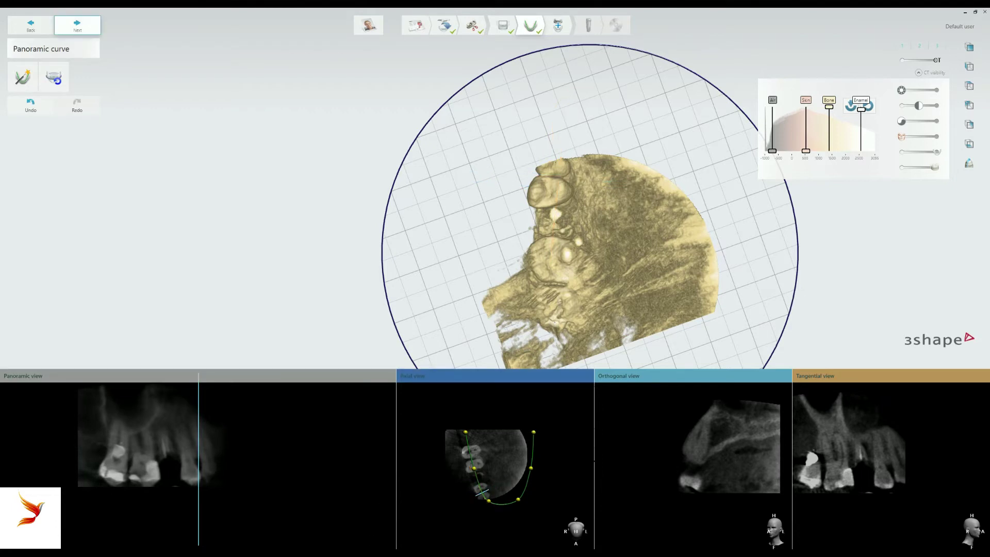
click(78, 24)
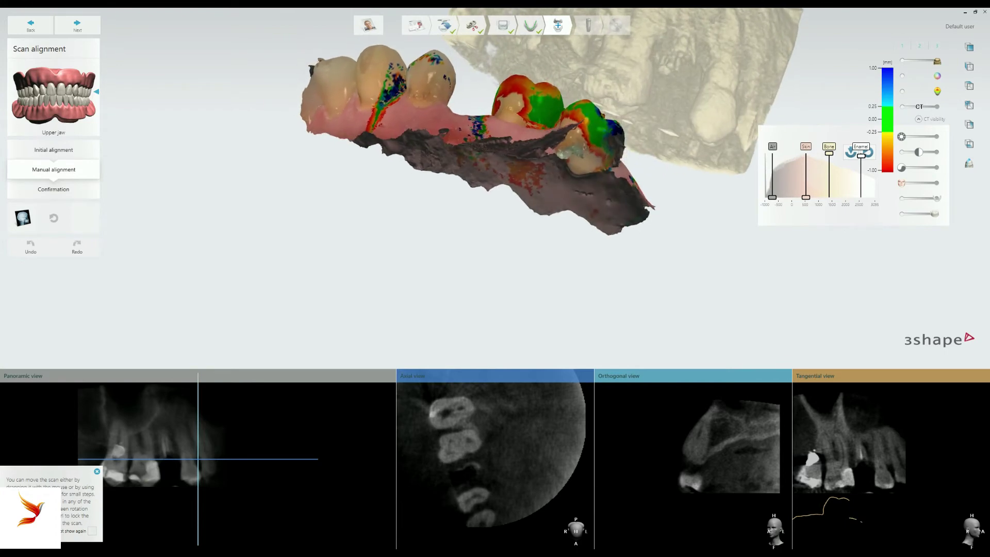
Step: Toggle Patient aligned slices on and off, return to Initial alignment, and enable three-point alignment
click(23, 217)
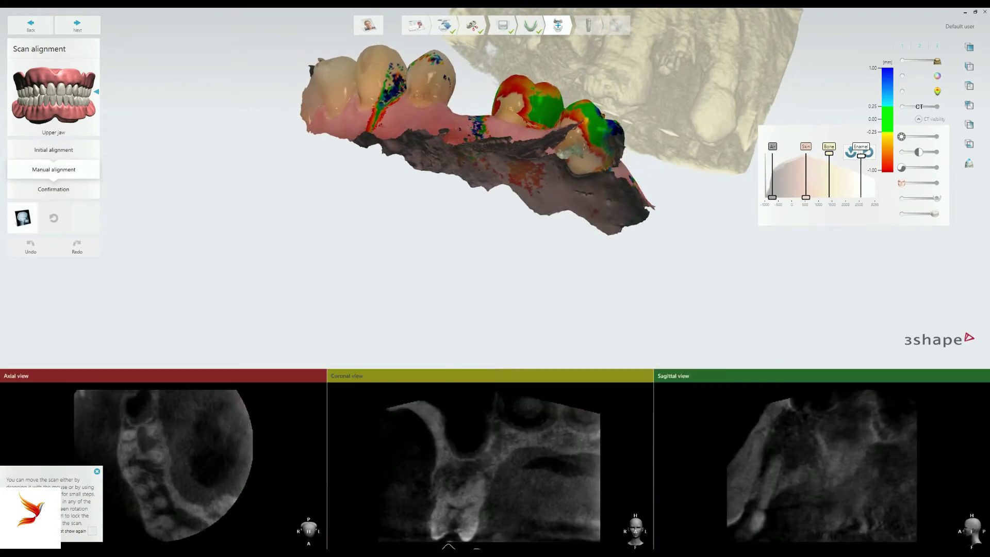
click(23, 217)
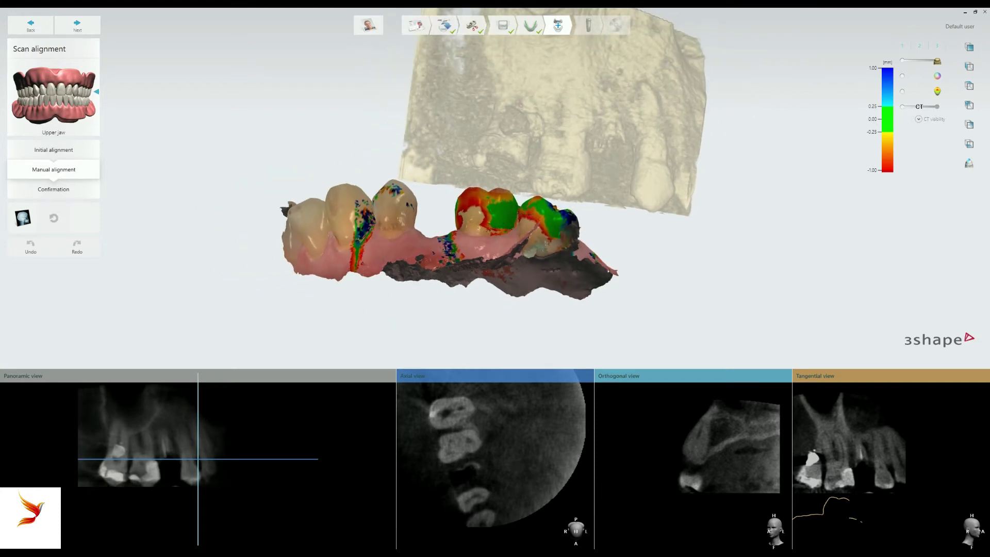
click(54, 149)
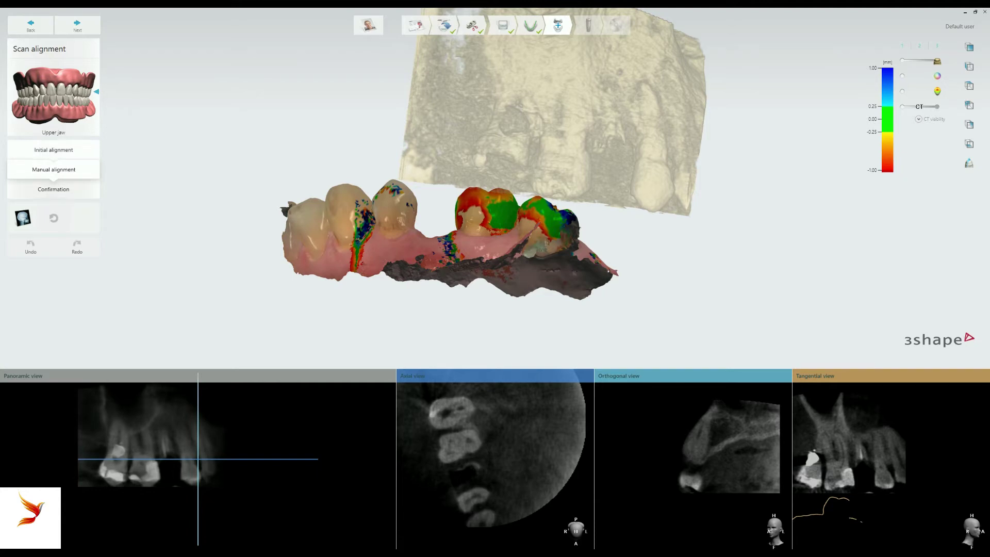
click(22, 217)
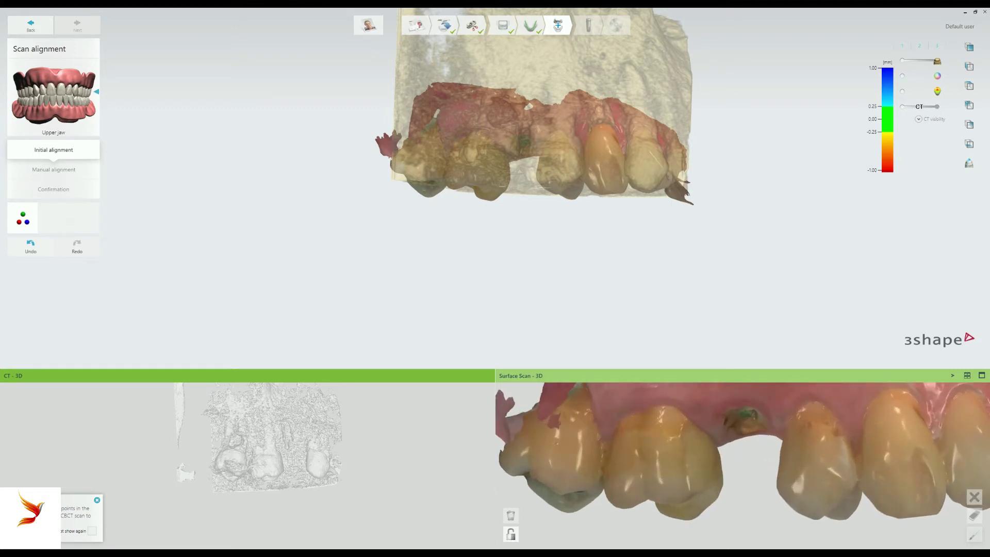
Step: Mark three matching tooth points on the surface scan and CT panes
click(638, 431)
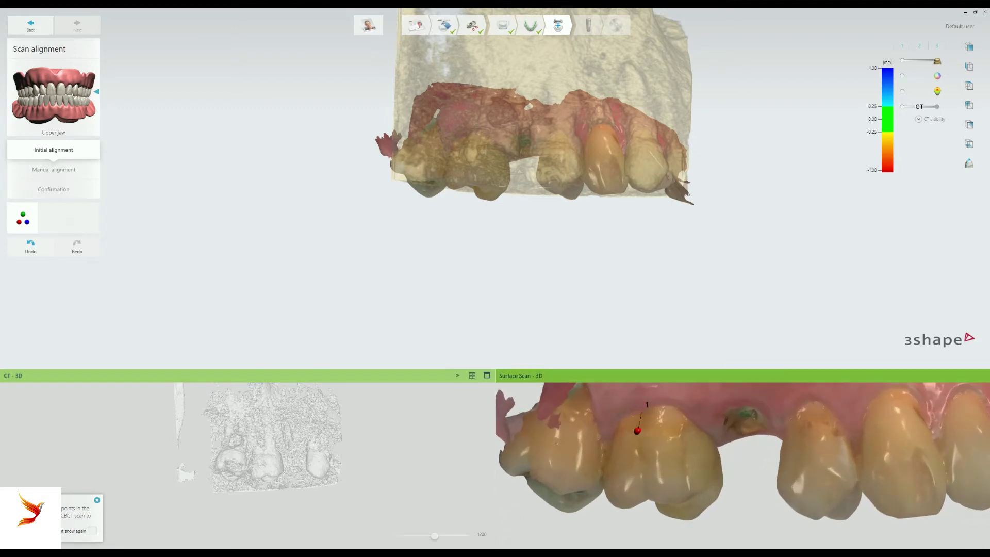
click(546, 442)
click(230, 453)
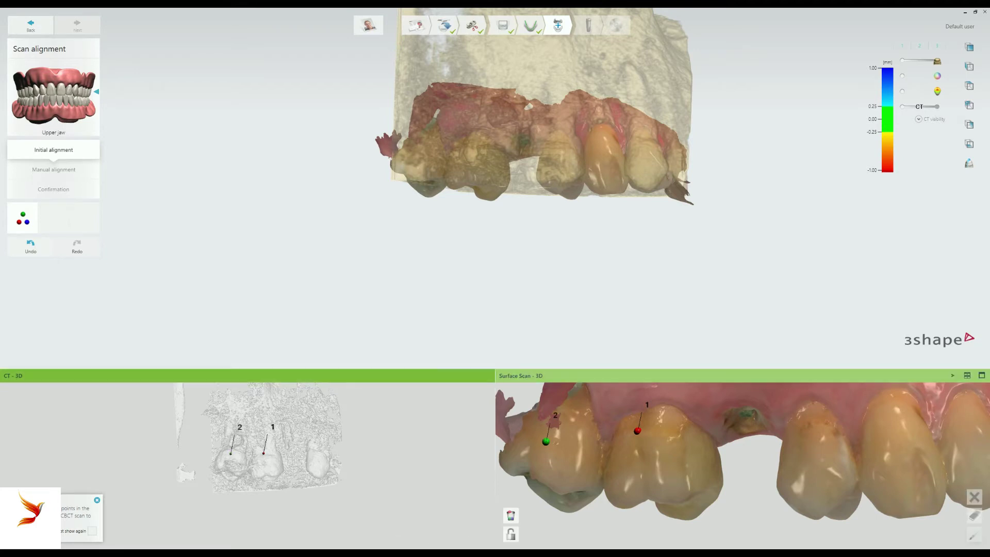
click(814, 453)
click(316, 458)
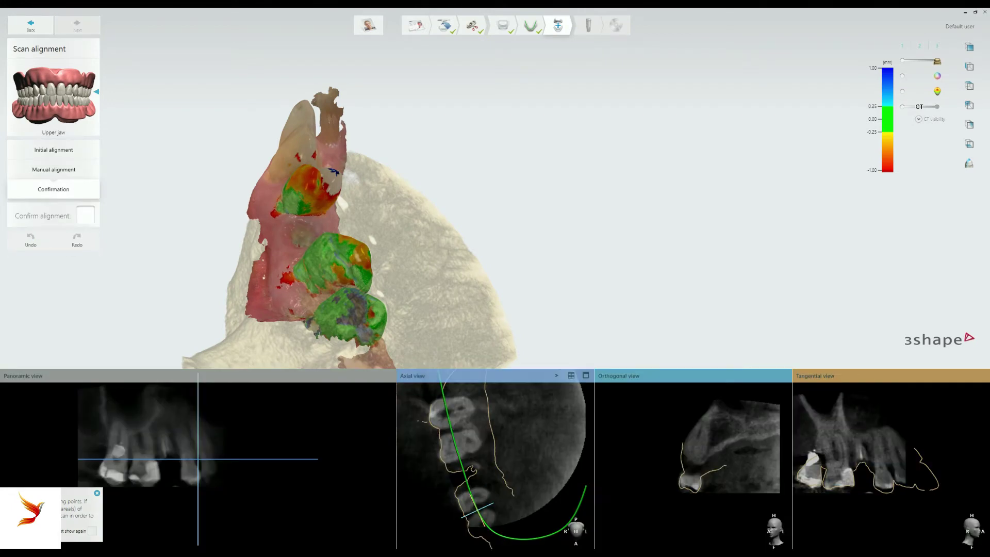
Step: Check the alignment fit along the slices, tick Confirm alignment, and advance to implant planning
scroll(495, 464, down, 2)
scroll(495, 464, down, 1)
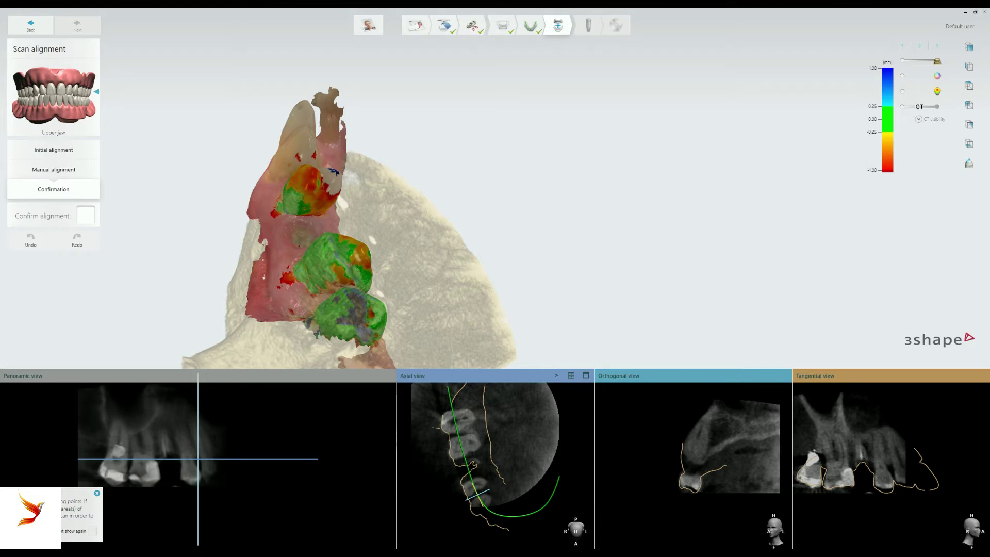
scroll(170, 449, down, 1)
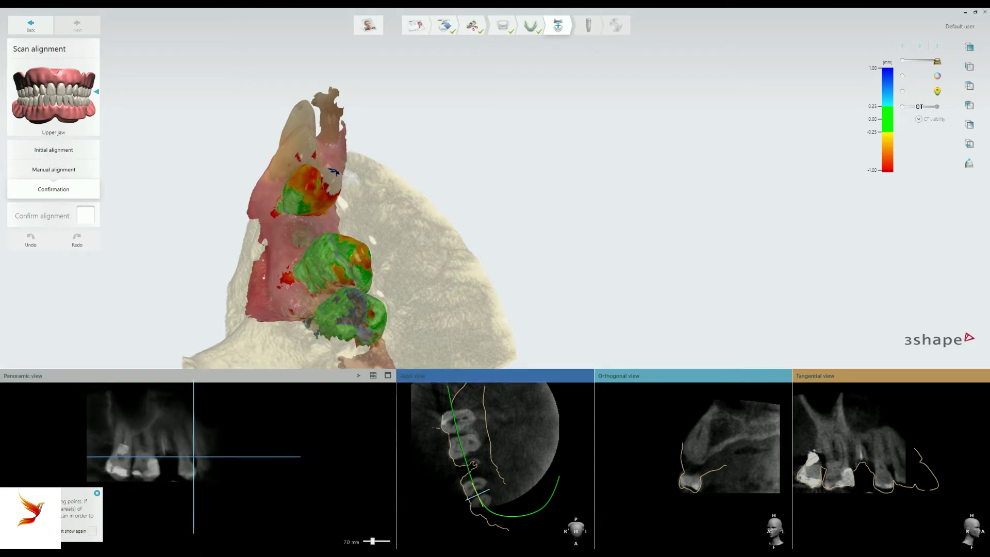
scroll(693, 463, down, 1)
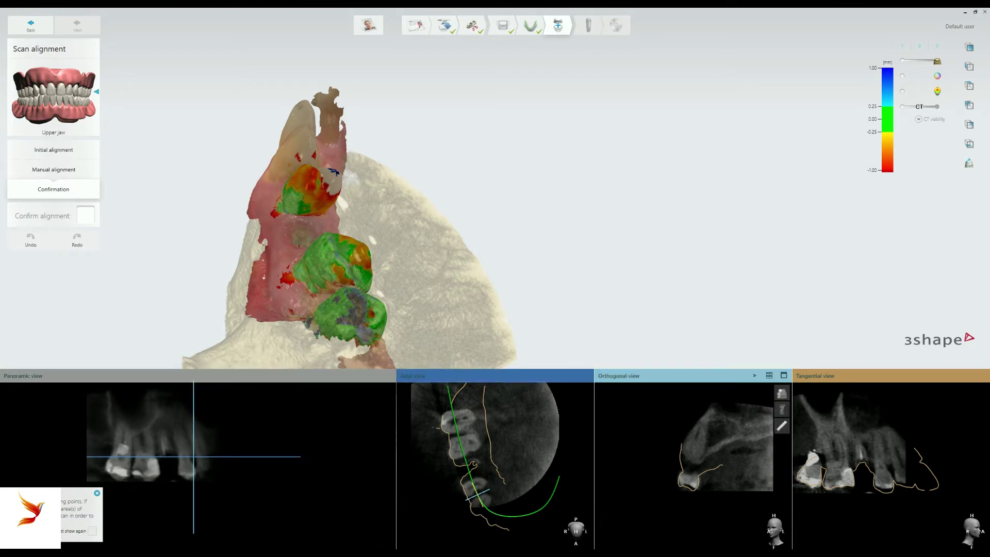
mouse_move(193, 456)
mouse_down()
mouse_move(146, 456)
mouse_move(210, 456)
mouse_move(191, 456)
mouse_up()
click(86, 215)
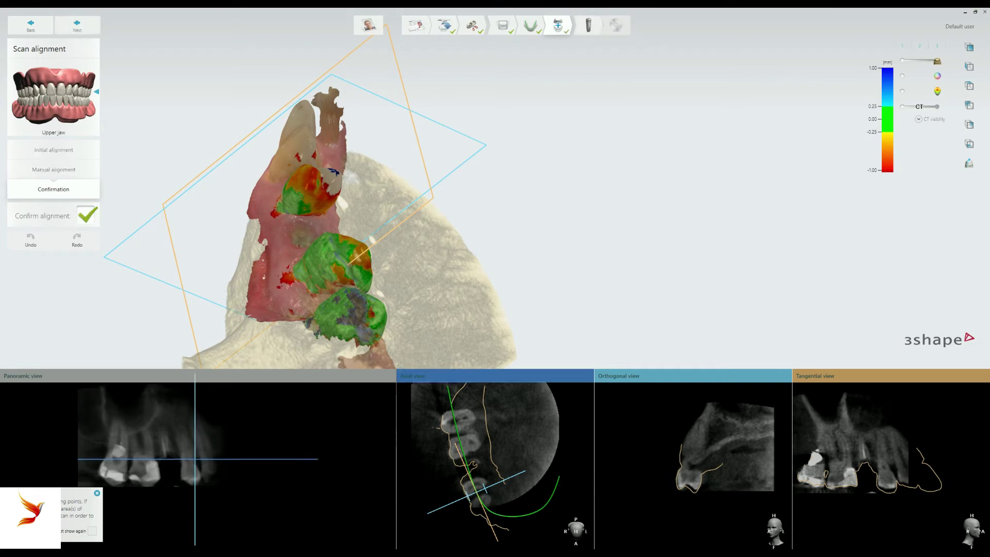
click(77, 25)
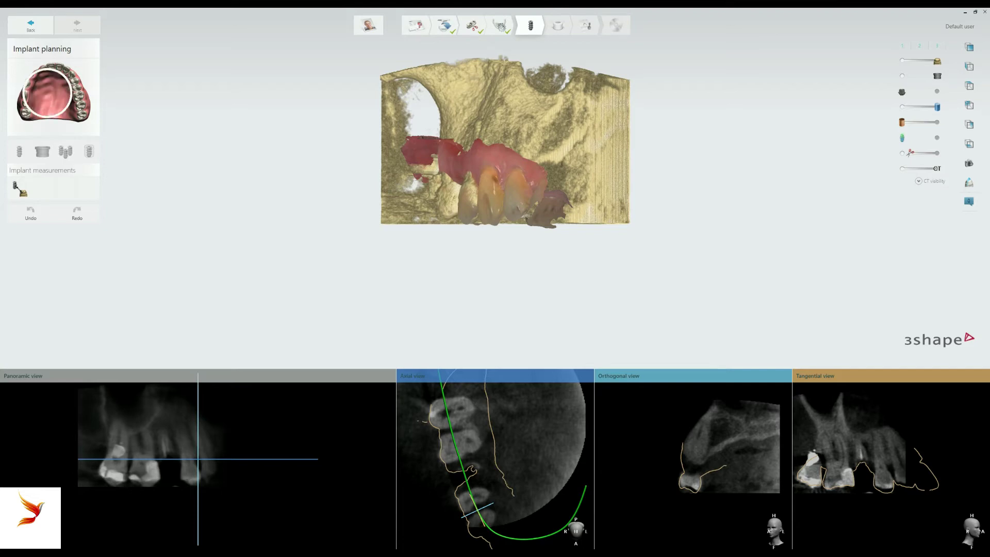
Step: Add an implant at tooth 4 and scroll the manufacturer grid down to Straumann
click(32, 87)
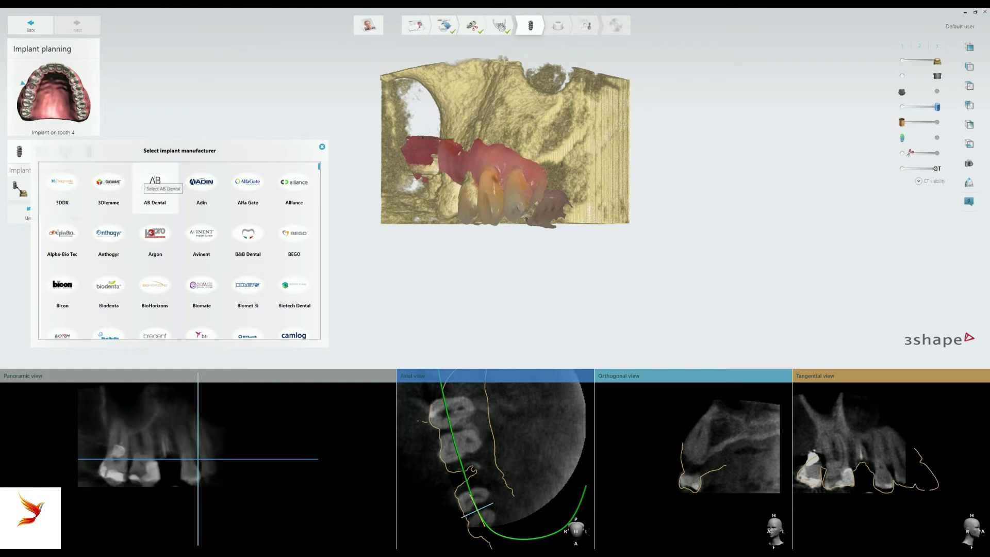
scroll(203, 234, down, 1)
scroll(204, 233, down, 1)
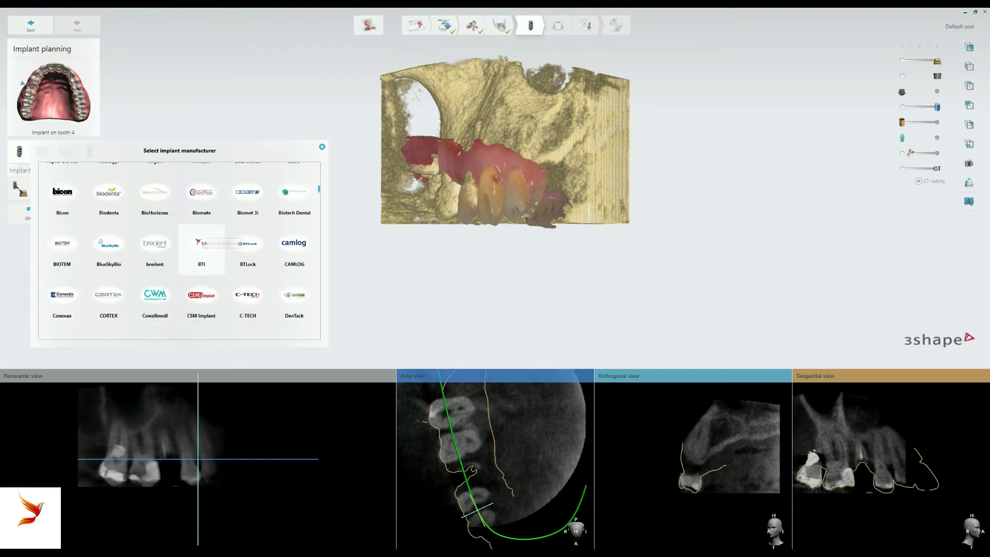
scroll(204, 233, down, 1)
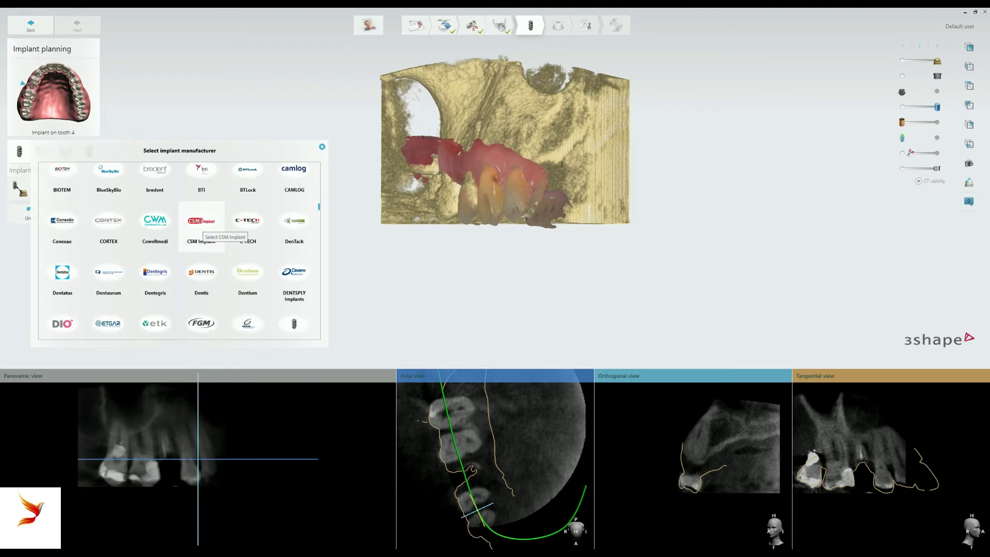
scroll(204, 233, down, 1)
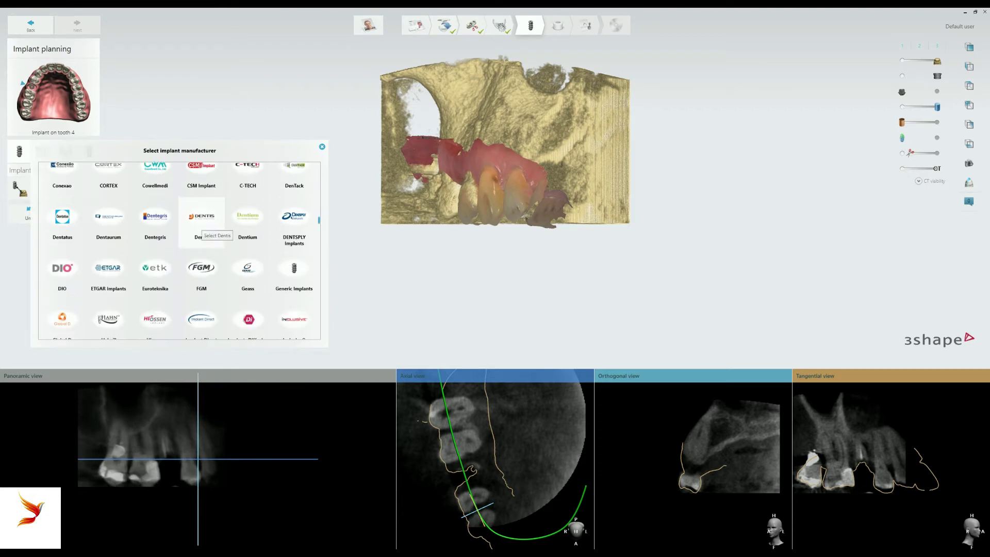
scroll(202, 232, down, 1)
scroll(202, 232, down, 1)
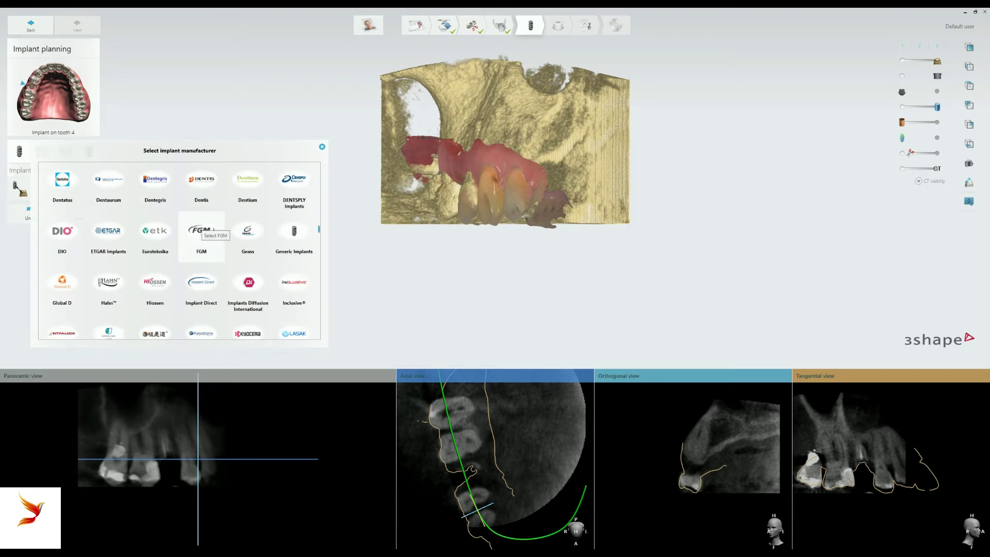
scroll(202, 232, down, 1)
scroll(202, 232, down, 1)
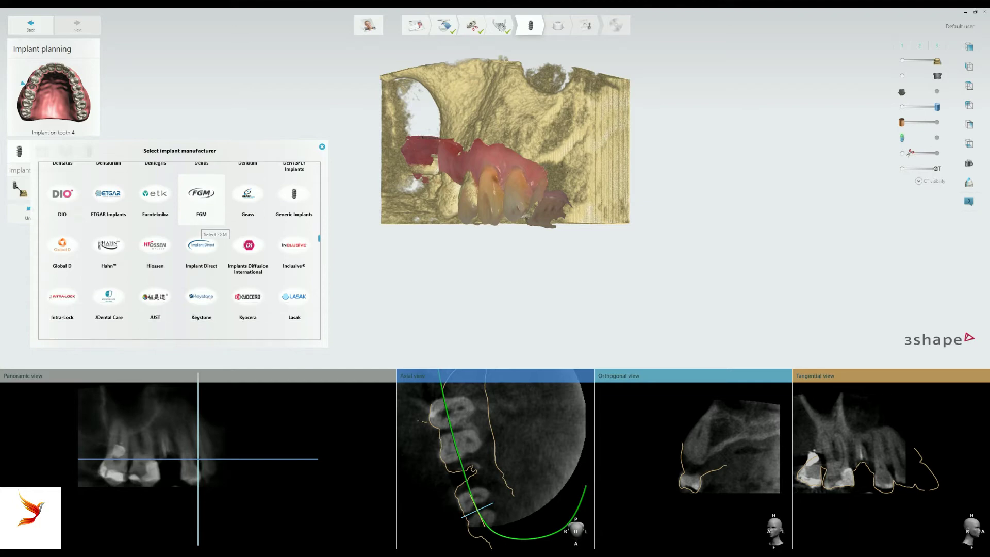
scroll(202, 227, down, 1)
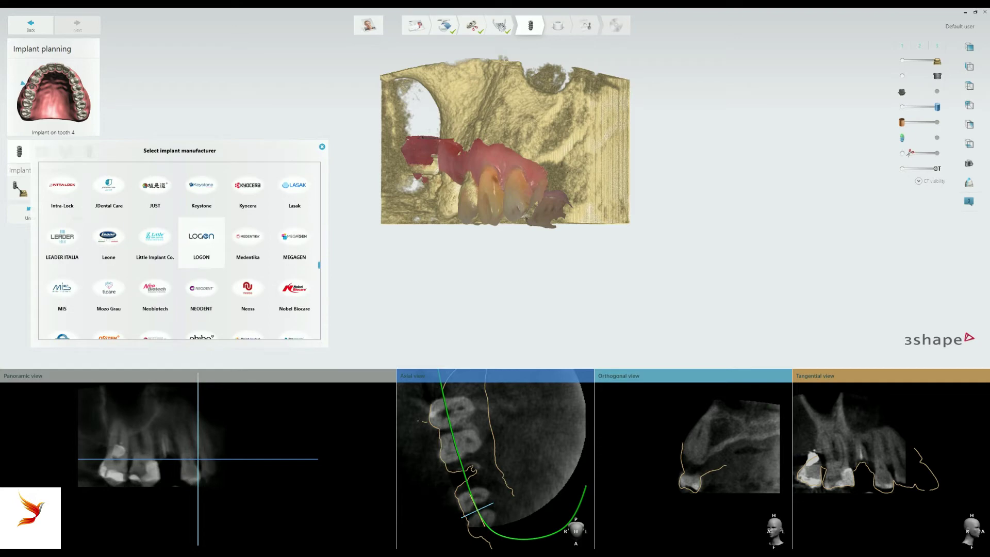
scroll(203, 237, down, 1)
scroll(203, 237, down, 1)
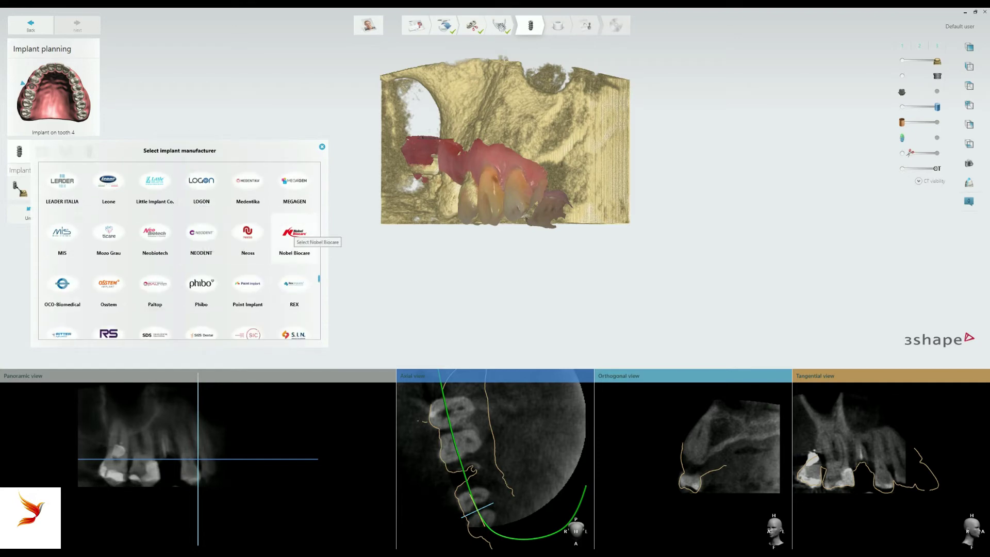
scroll(291, 235, down, 1)
scroll(291, 234, down, 1)
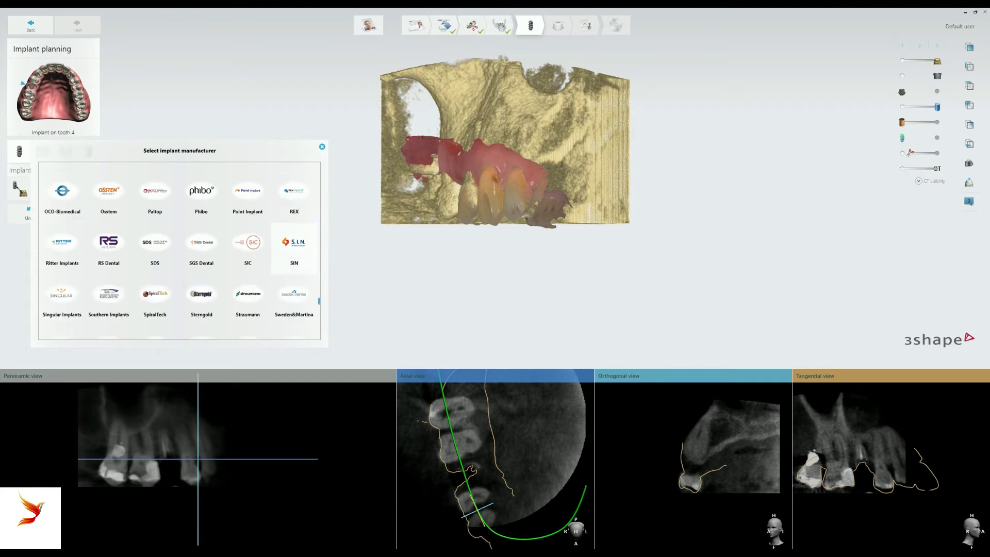
Step: Pick Straumann Bone Level Tapered Roxolid SLA in the 10.0 mm × Ø4.8 mm size (RC)
click(247, 298)
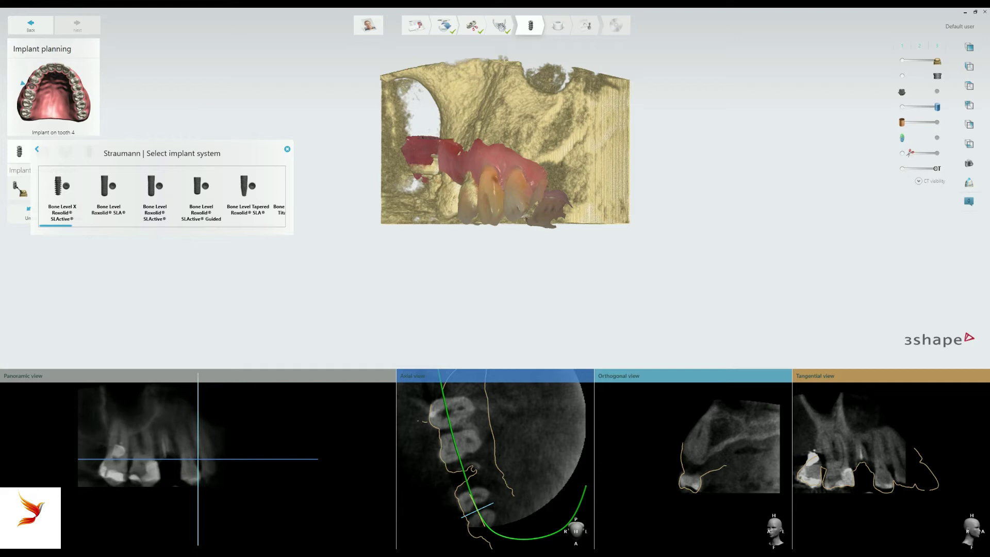
scroll(161, 196, down, 3)
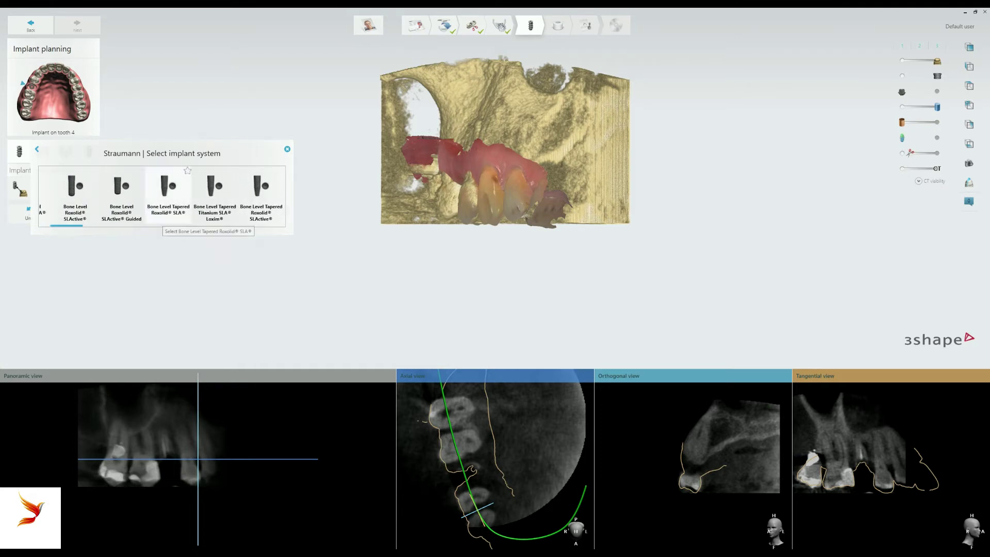
click(168, 188)
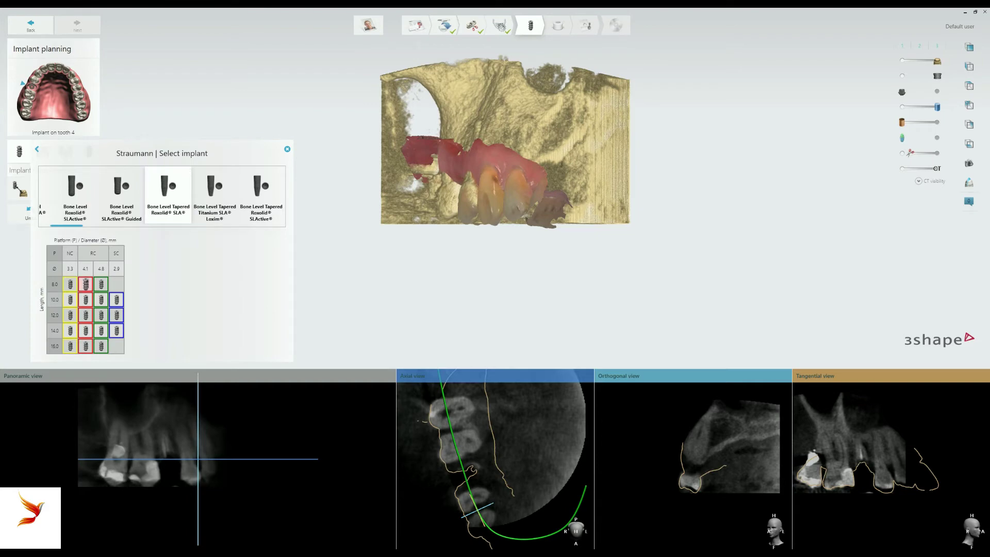
click(85, 300)
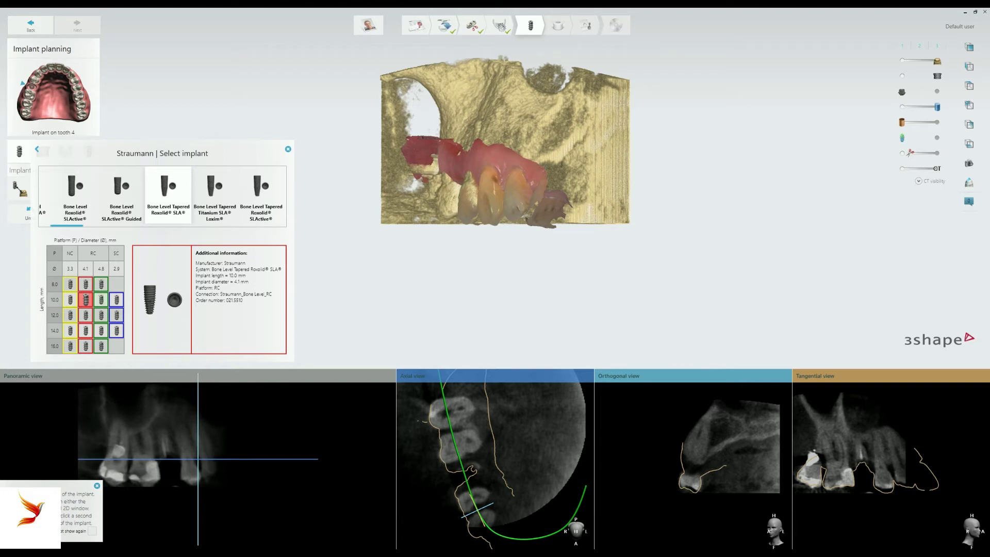
click(101, 300)
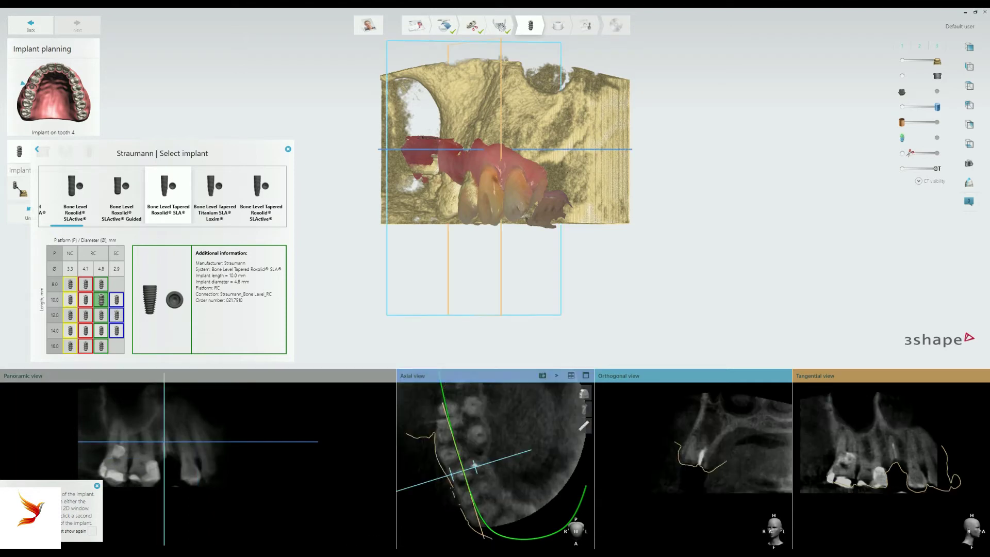
Step: Place the implant at tooth 4, then adjust its position, tilt and depth with implant-aligned views
click(479, 462)
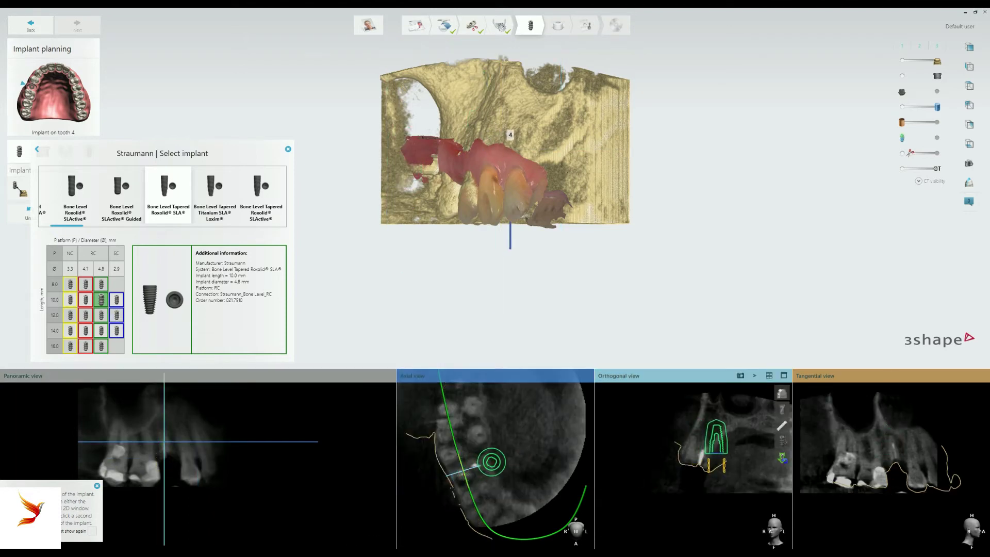
drag(492, 462, 469, 469)
drag(701, 428, 708, 429)
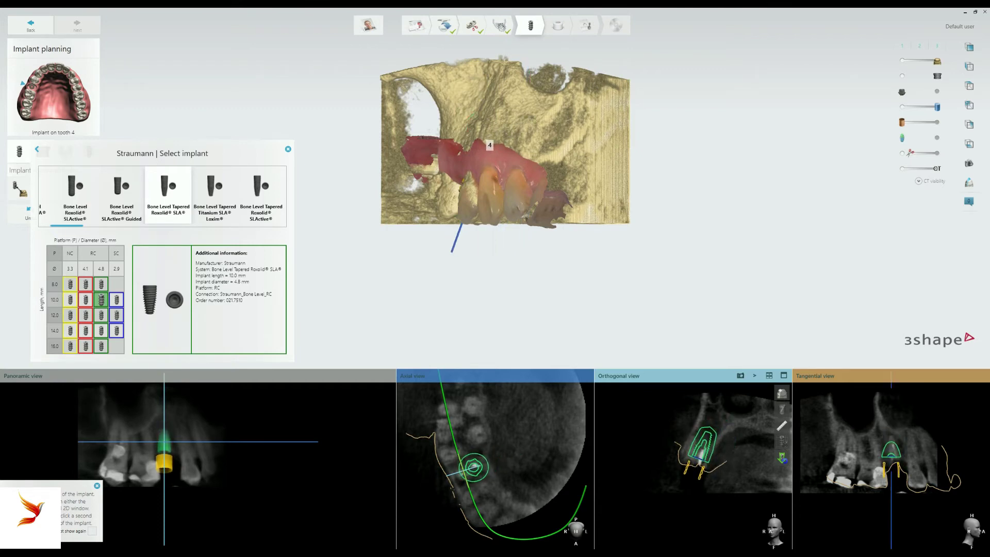
click(781, 441)
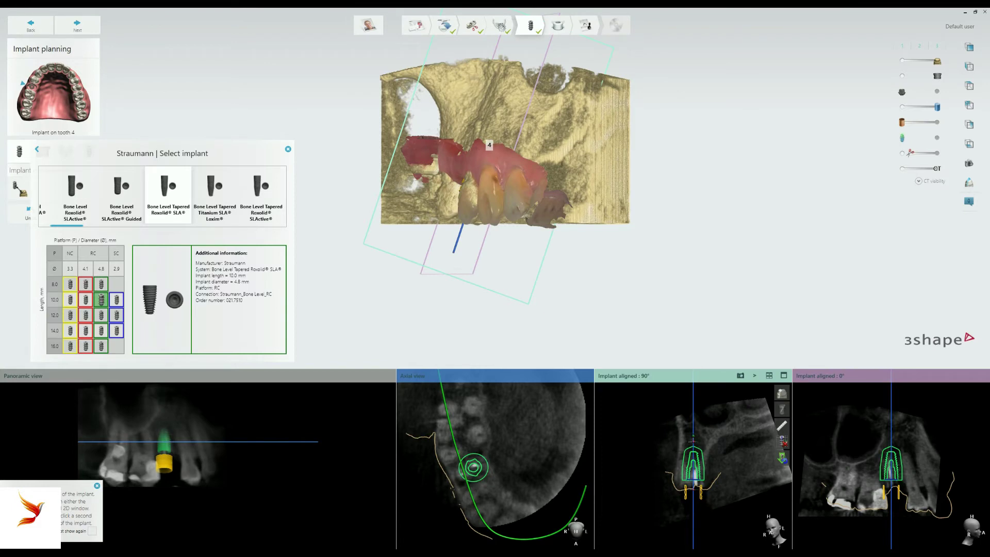
drag(692, 442, 693, 494)
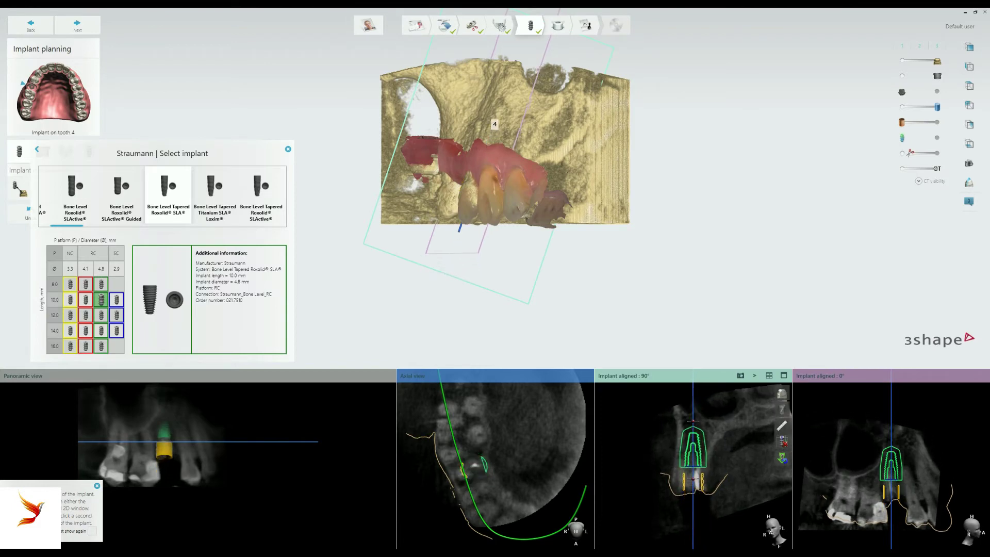
drag(694, 493, 695, 493)
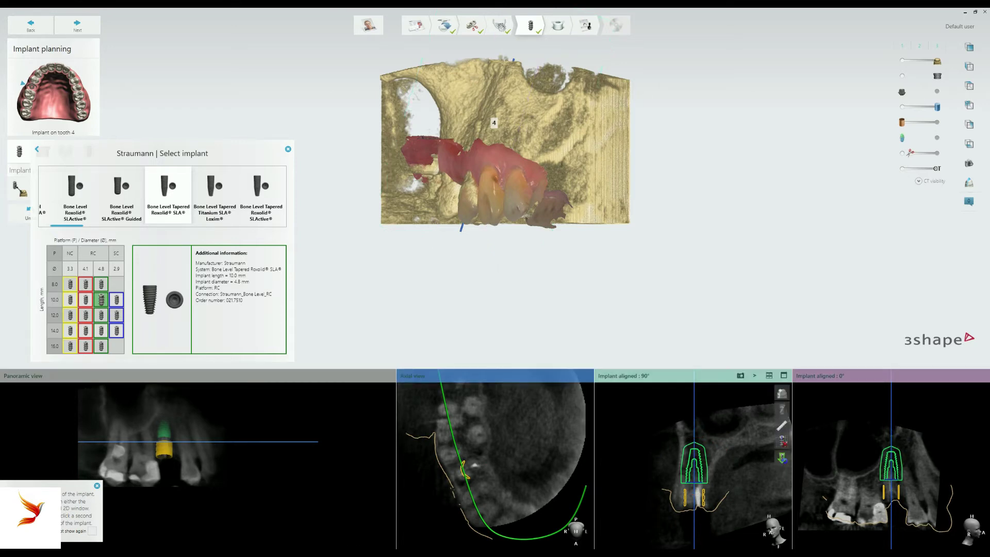
Step: Make the CT bone semi-transparent and tilt the implant axis back slightly
mouse_move(438, 196)
right_down()
mouse_move(386, 166)
mouse_move(392, 232)
right_up()
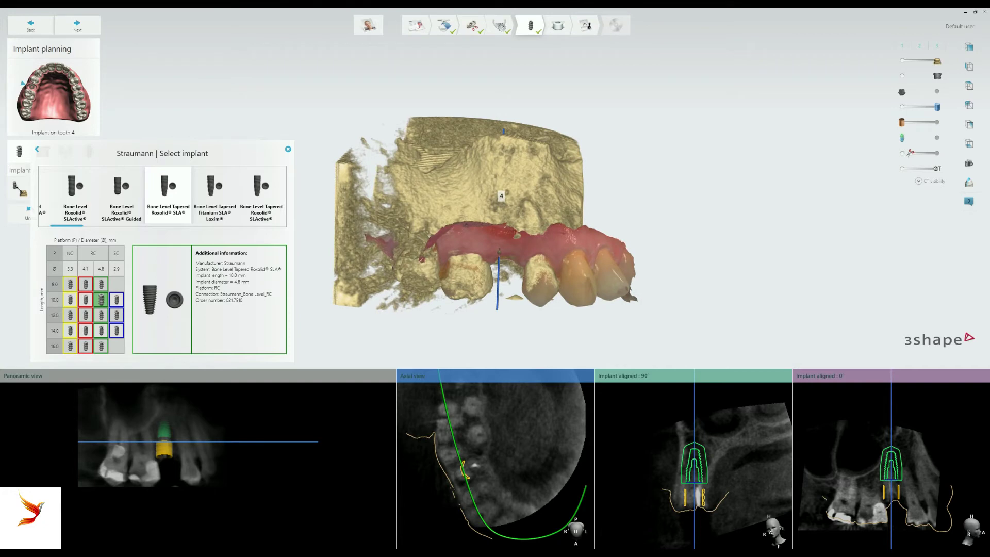
drag(937, 168, 923, 168)
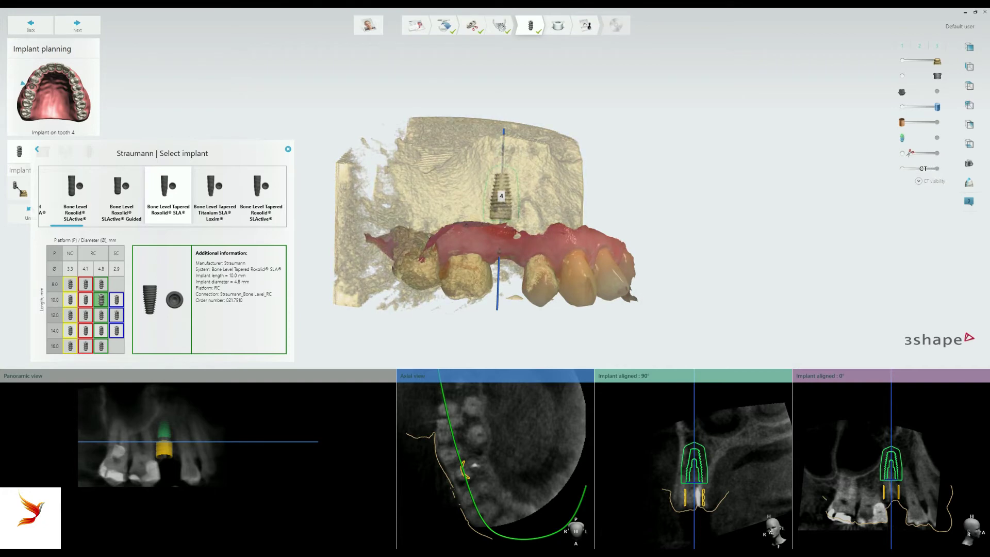
drag(498, 264, 505, 264)
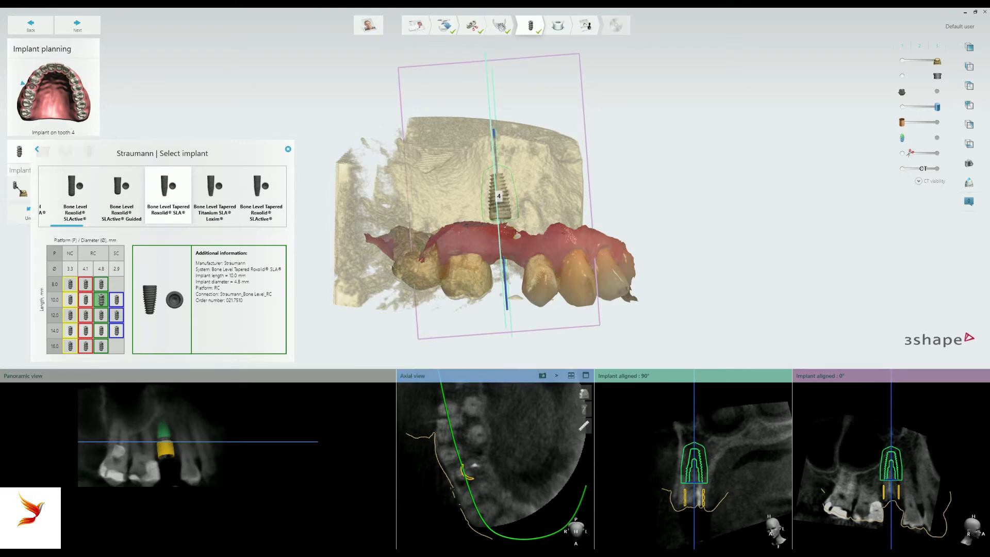
Step: Scroll through the slices and tilt the tooth-4 implant slightly upright in the cross-section
scroll(492, 464, down, 1)
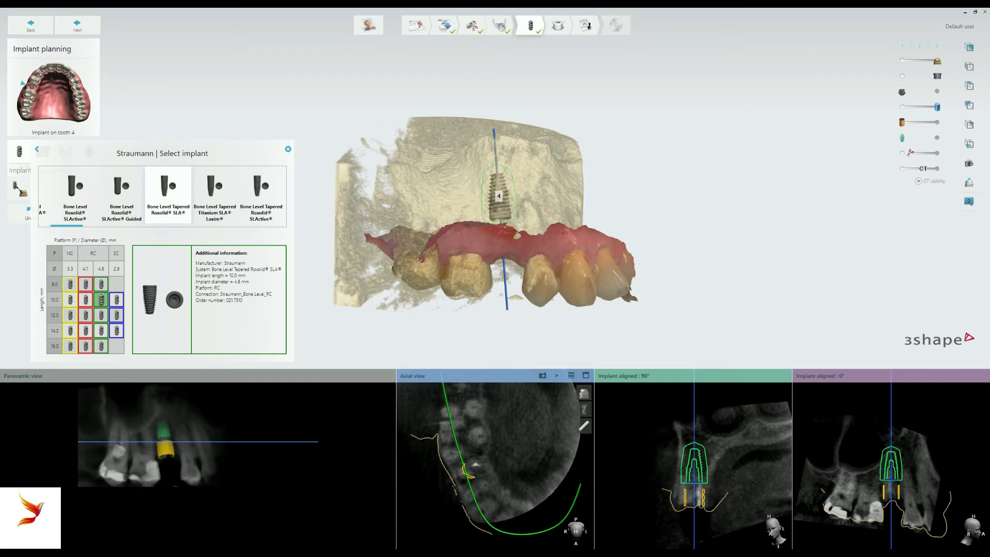
scroll(492, 459, down, 3)
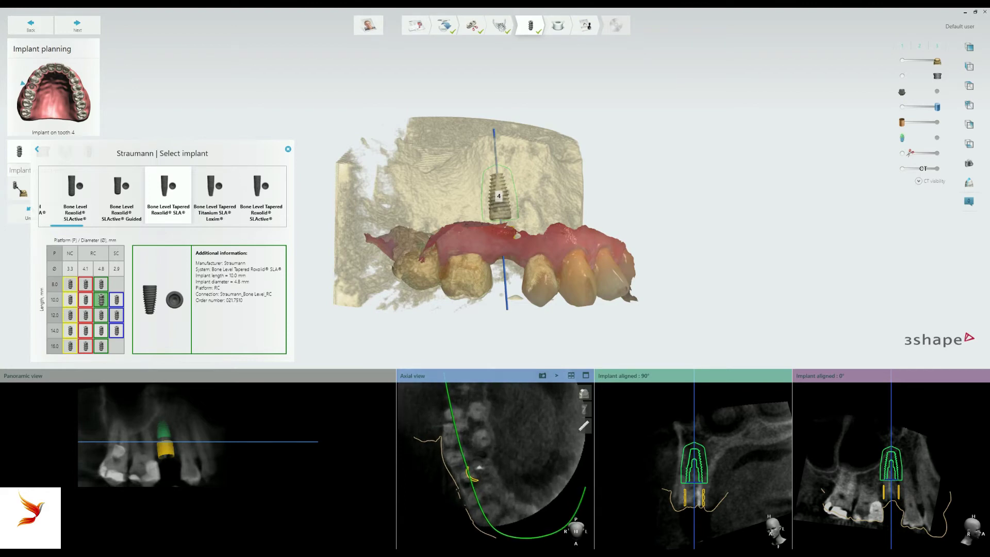
scroll(492, 464, up, 1)
scroll(492, 464, up, 2)
scroll(492, 464, up, 1)
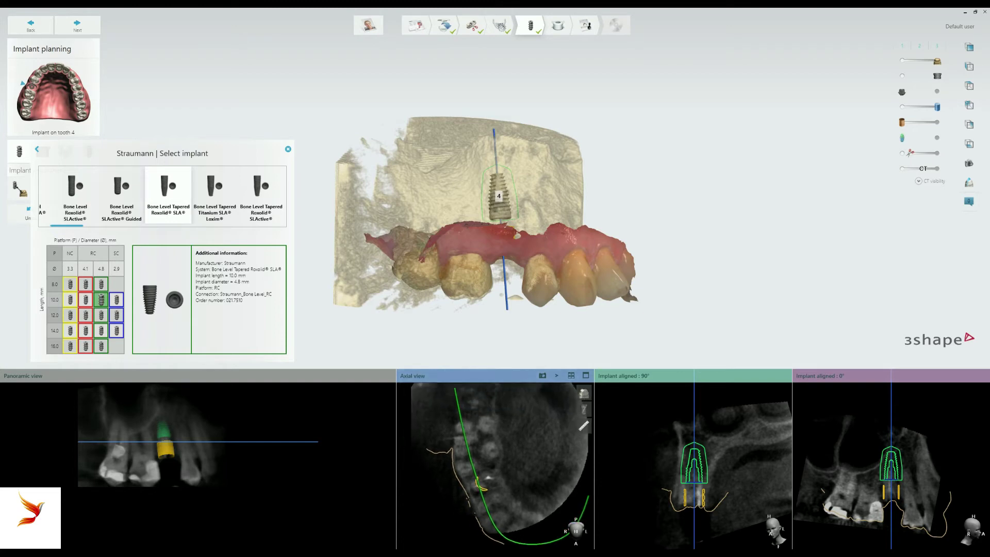
scroll(492, 464, up, 2)
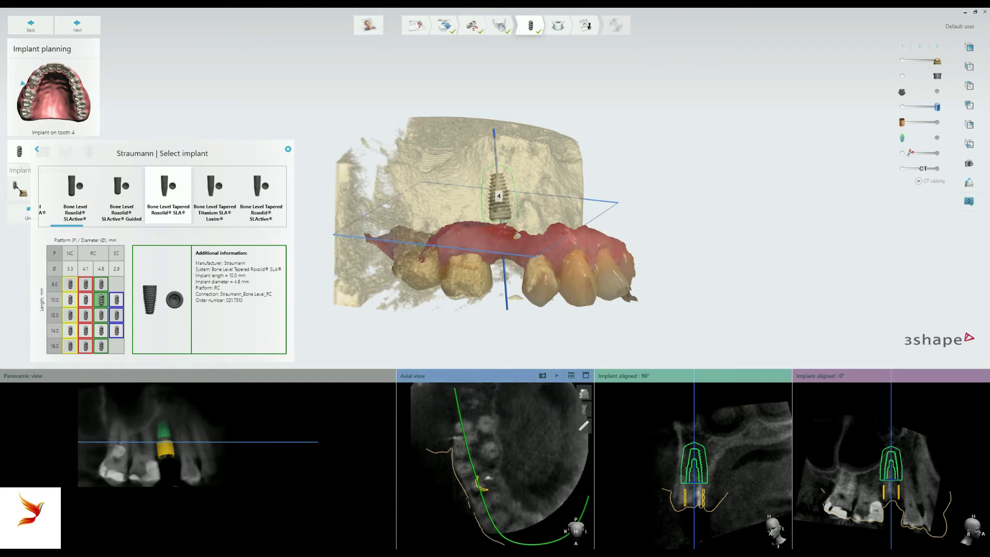
scroll(492, 464, up, 1)
scroll(492, 464, up, 1)
scroll(493, 464, up, 1)
scroll(492, 464, up, 1)
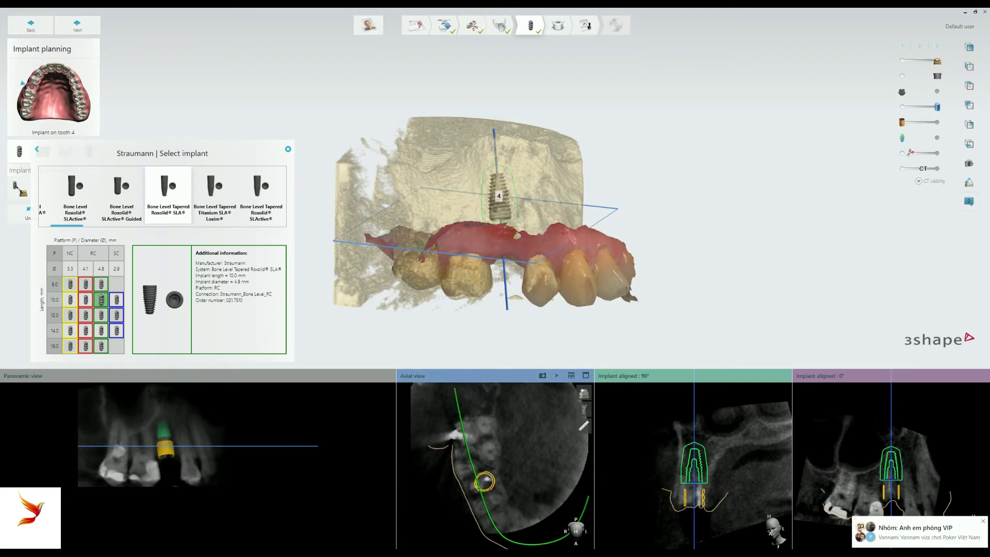
scroll(500, 464, down, 1)
scroll(500, 464, down, 1)
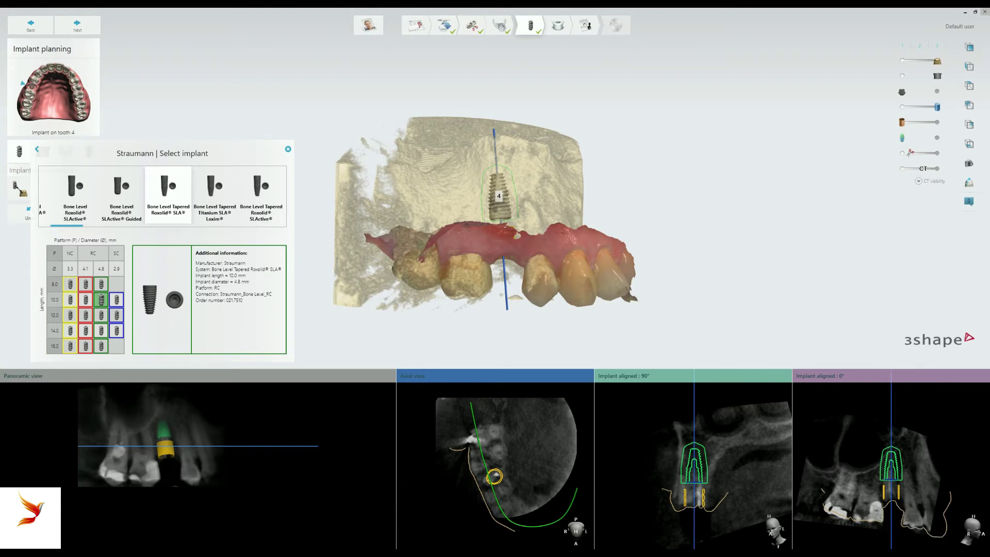
scroll(495, 464, down, 1)
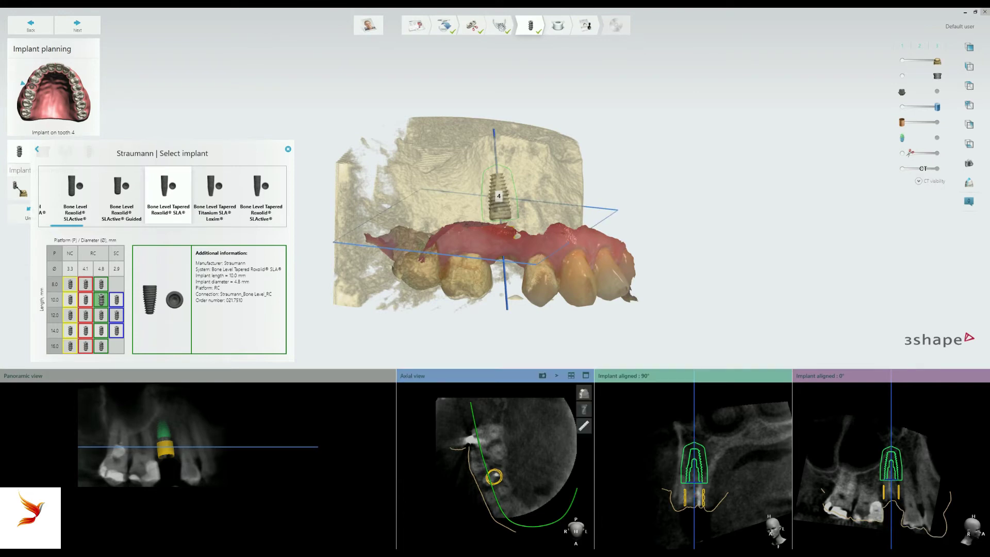
scroll(495, 464, down, 1)
scroll(495, 464, down, 1)
scroll(495, 464, up, 1)
scroll(495, 464, up, 1)
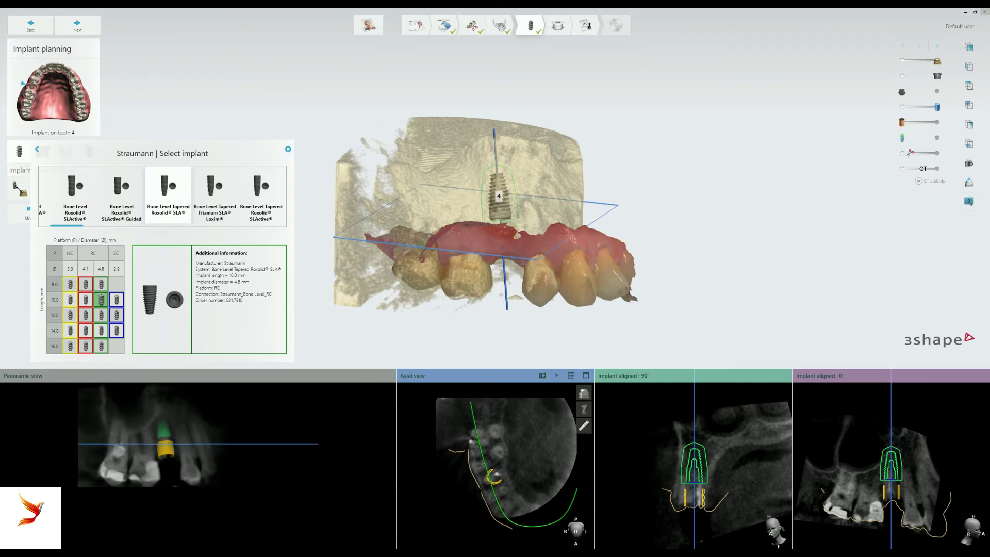
scroll(495, 464, up, 1)
scroll(495, 464, up, 1)
scroll(495, 464, down, 2)
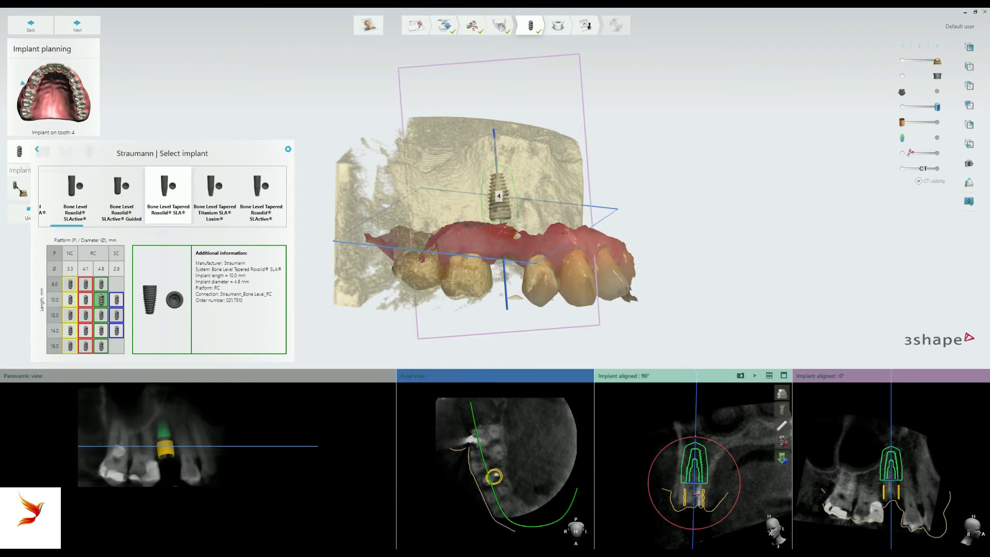
scroll(722, 453, down, 1)
drag(694, 438, 698, 438)
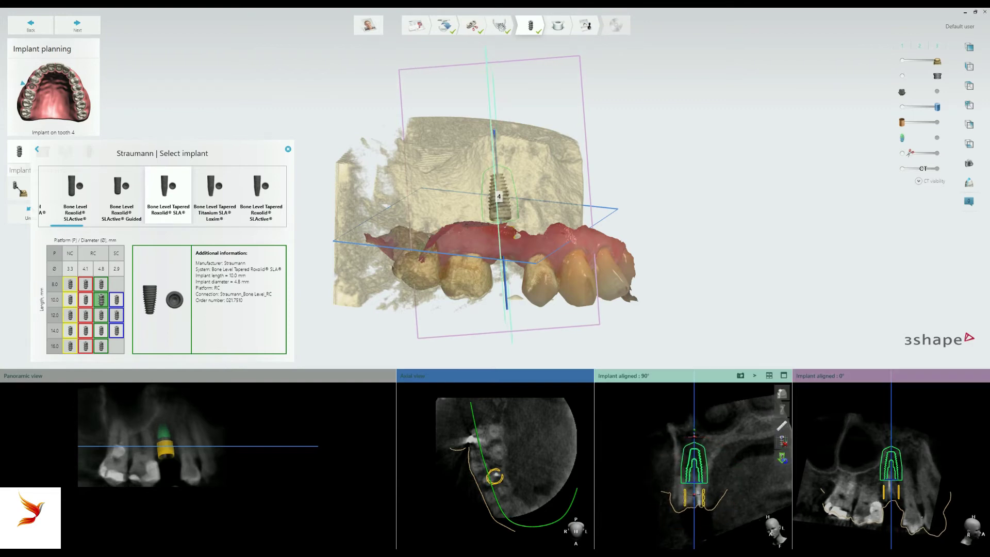
mouse_move(505, 206)
right_down()
mouse_move(547, 212)
mouse_move(541, 162)
right_up()
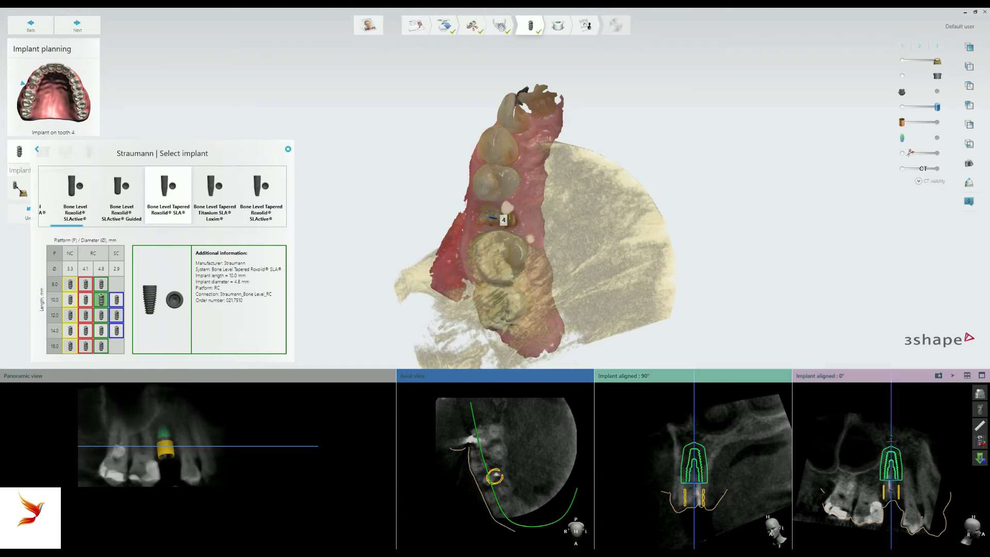
Step: Straighten the tooth-4 implant axis to vertical in the cross-section and advance to the Surgical guide step
scroll(891, 464, up, 2)
scroll(891, 464, up, 2)
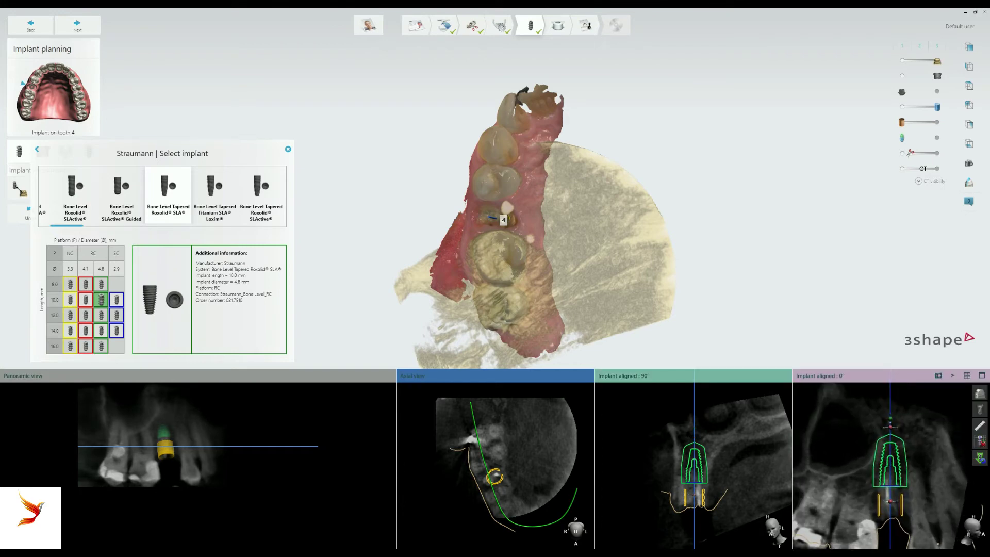
scroll(891, 464, down, 1)
scroll(890, 464, down, 1)
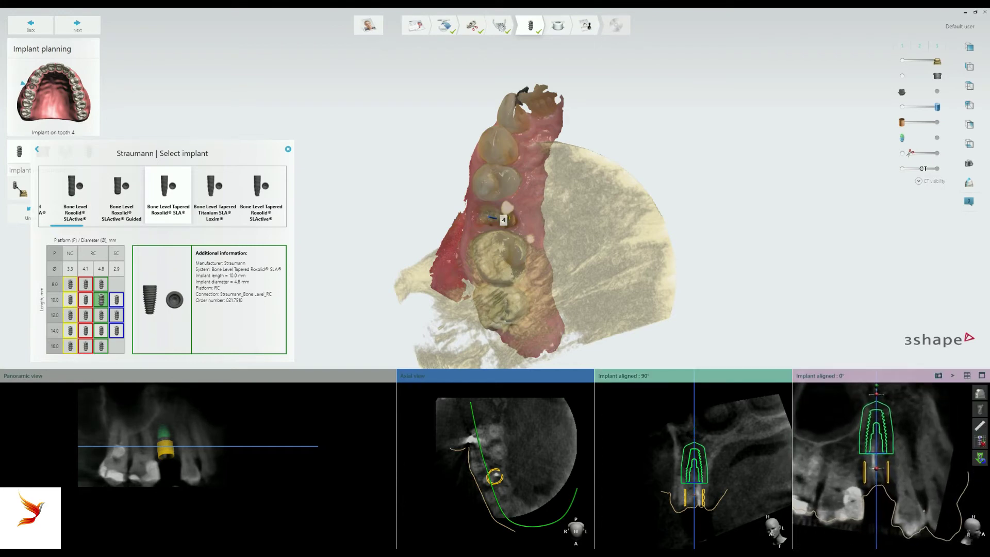
scroll(891, 464, down, 1)
scroll(891, 464, down, 1)
ctrl+scroll(891, 464, down, 2)
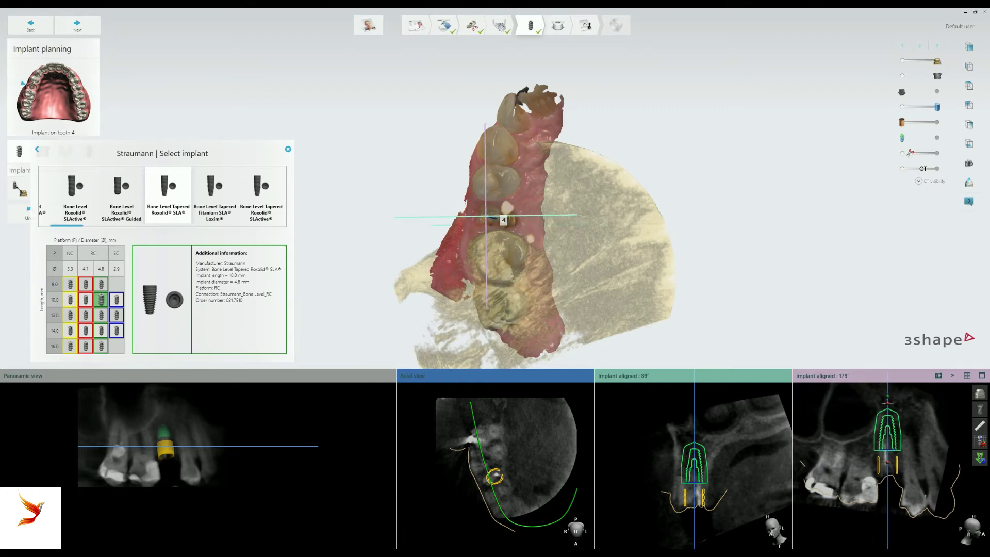
ctrl+scroll(890, 464, down, 2)
ctrl+scroll(891, 464, up, 2)
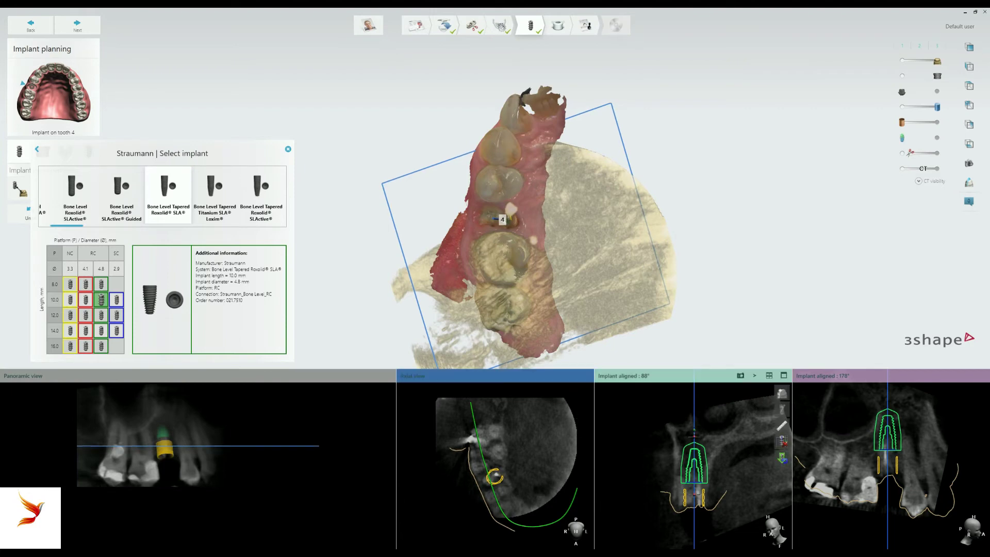
right_drag(531, 140, 536, 232)
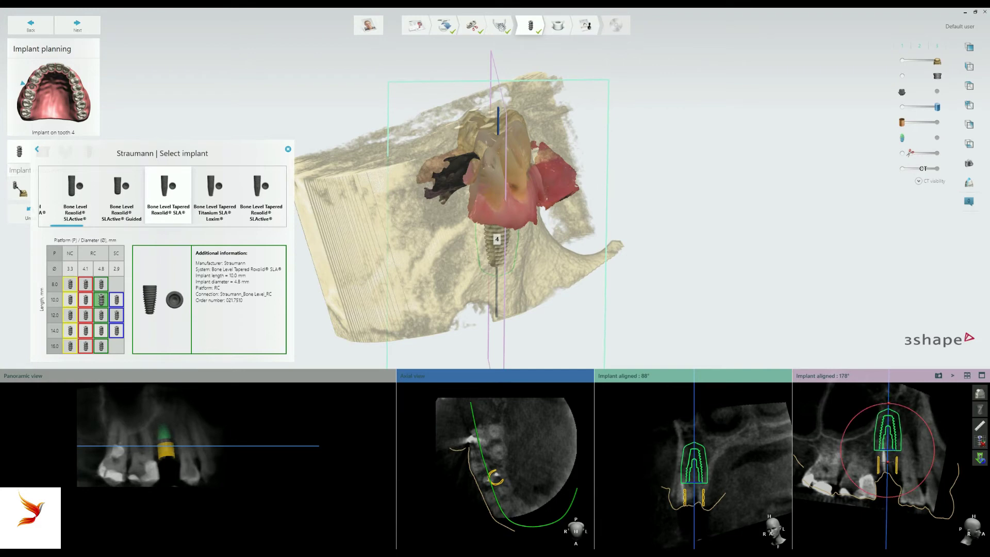
drag(890, 403, 887, 403)
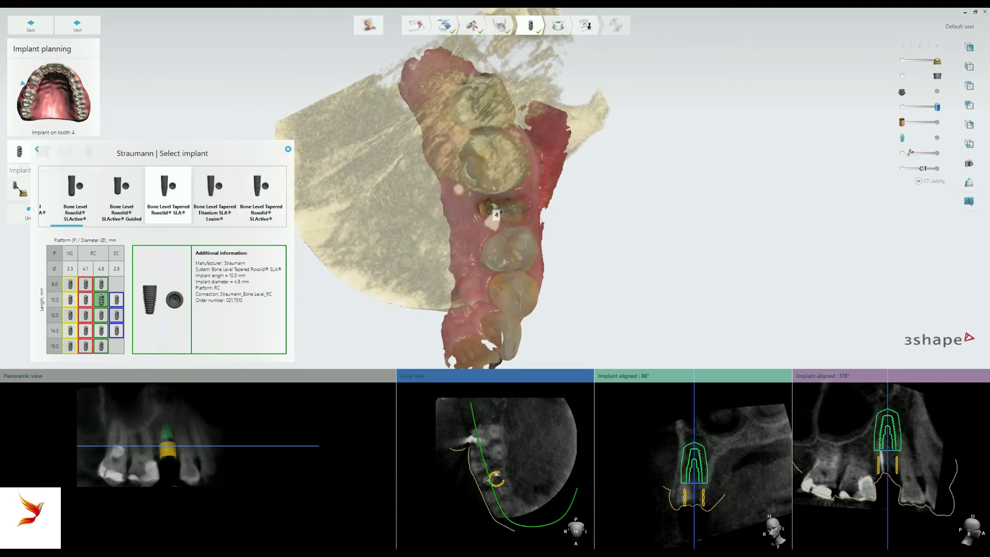
click(77, 25)
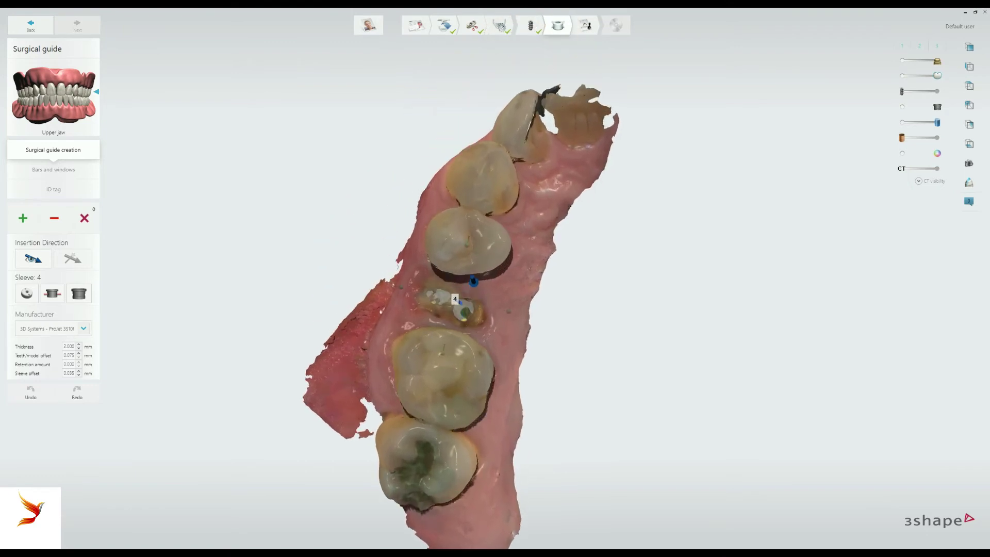
Step: Set the insertion direction From view and start a new guide outline along the gum
click(32, 259)
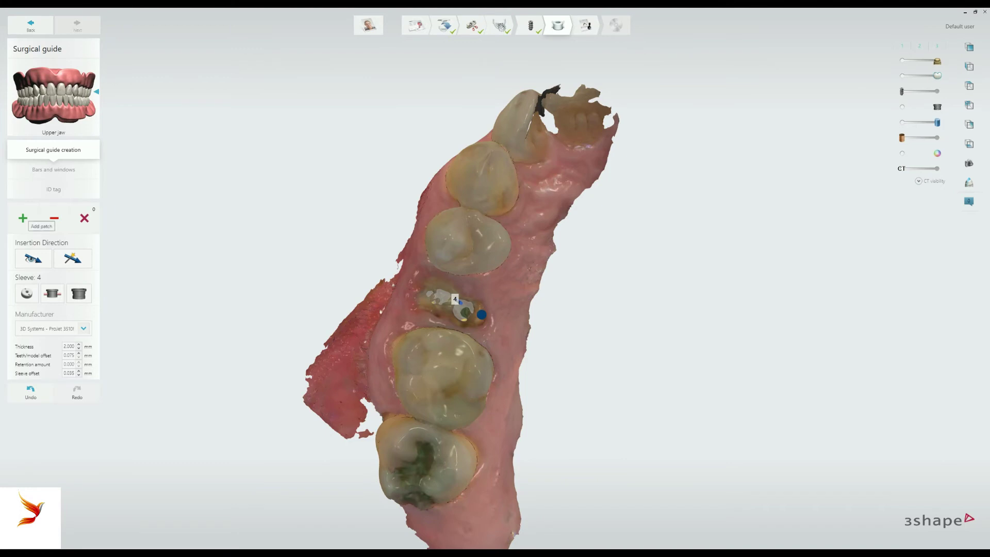
click(22, 218)
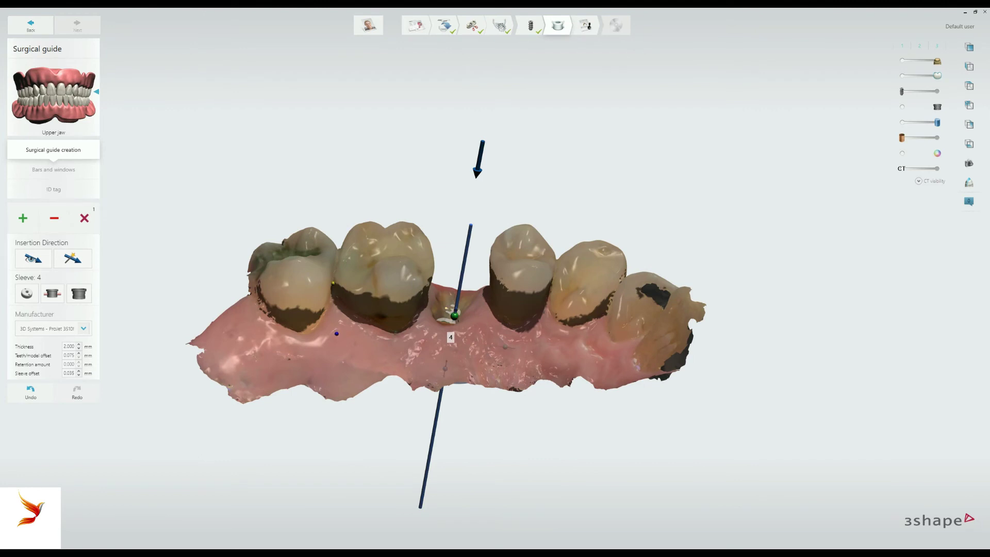
click(414, 351)
click(541, 354)
click(577, 356)
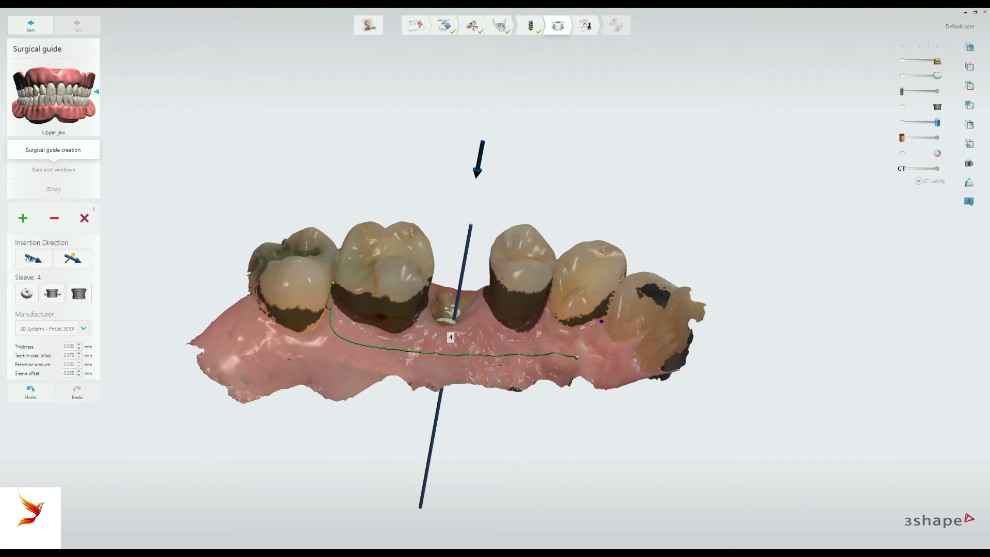
mouse_move(577, 356)
right_down()
mouse_move(361, 356)
mouse_move(454, 330)
right_up()
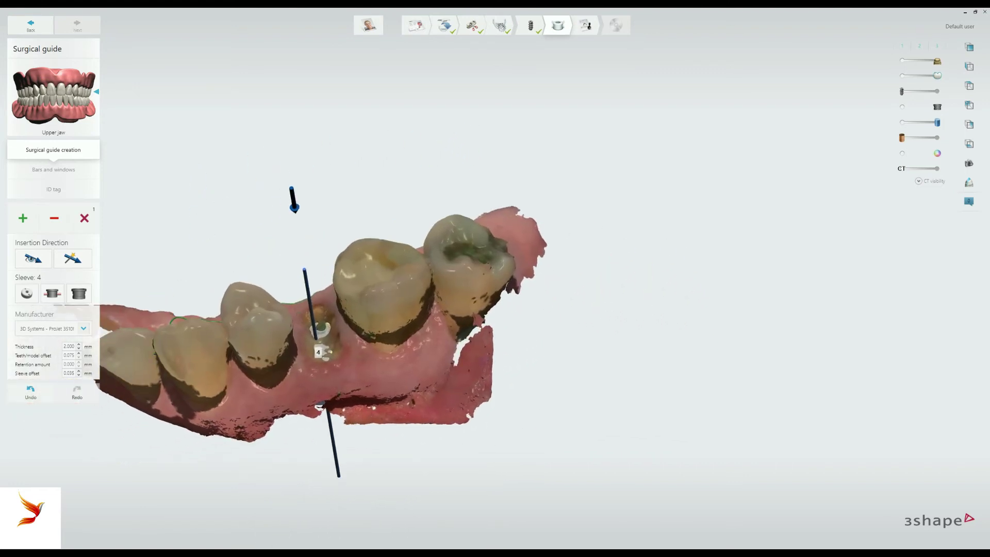
Step: Continue the outline around the teeth and close it at the start point to generate the guide
click(178, 407)
click(222, 423)
click(418, 360)
click(445, 339)
click(436, 285)
right_drag(434, 281, 423, 255)
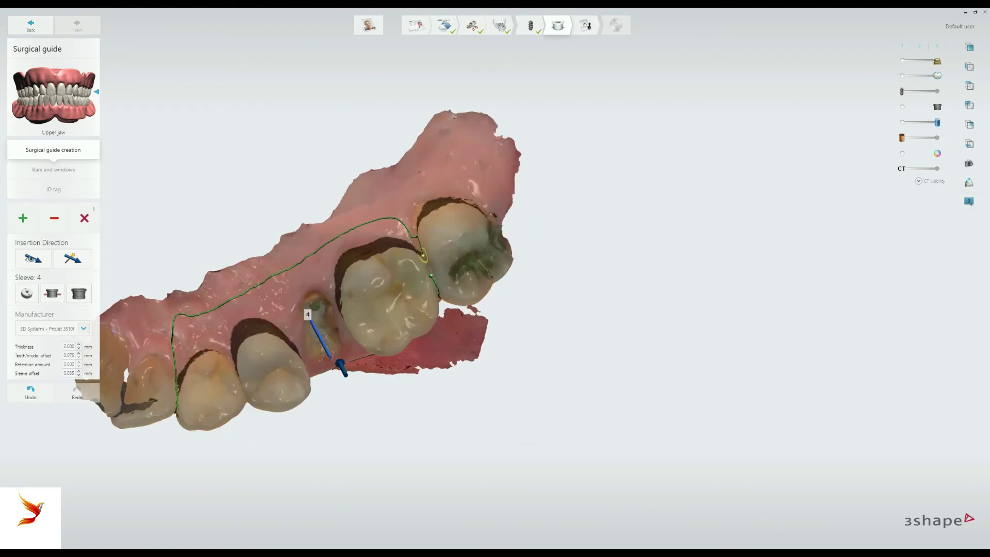
click(423, 255)
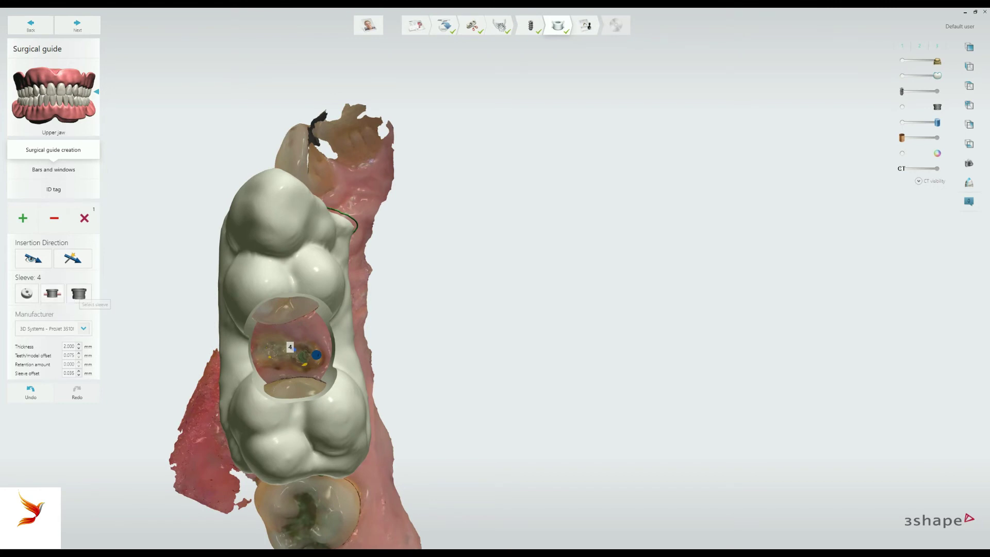
Step: Set sleeve 4's printer profile to ASIGA MAX UV - FREEPRINT ORTHO UV and advance to Bars and windows
click(78, 292)
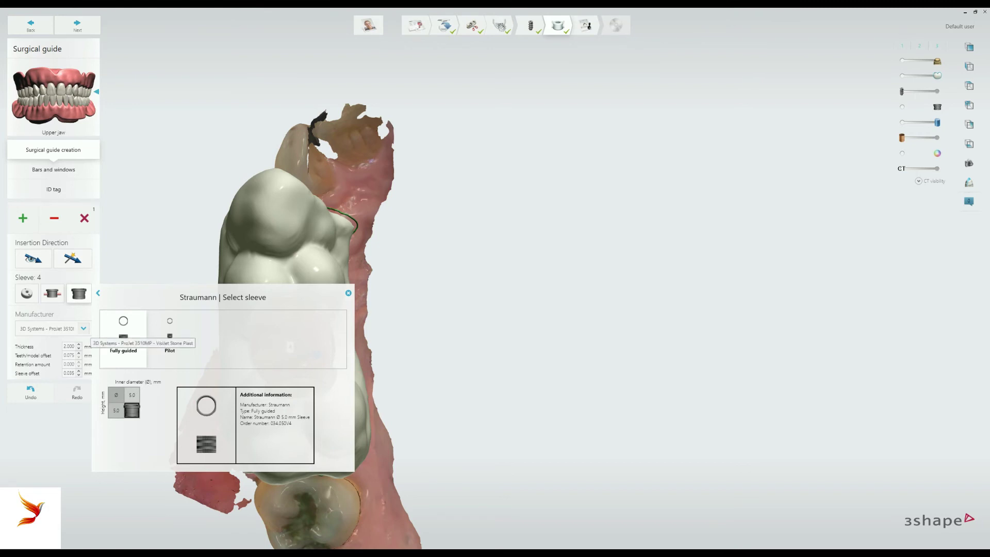
click(82, 329)
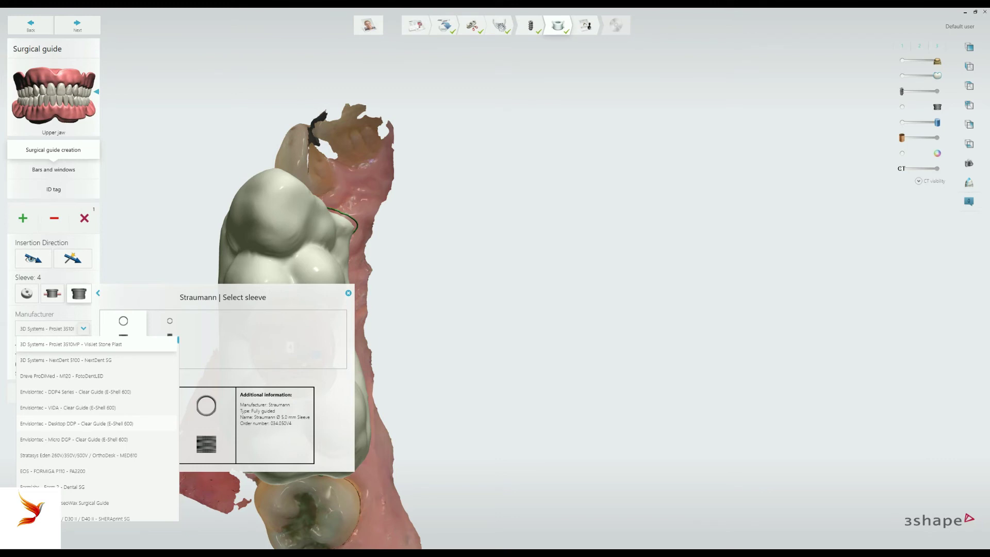
scroll(98, 423, down, 1)
scroll(98, 423, down, 1)
scroll(98, 424, down, 1)
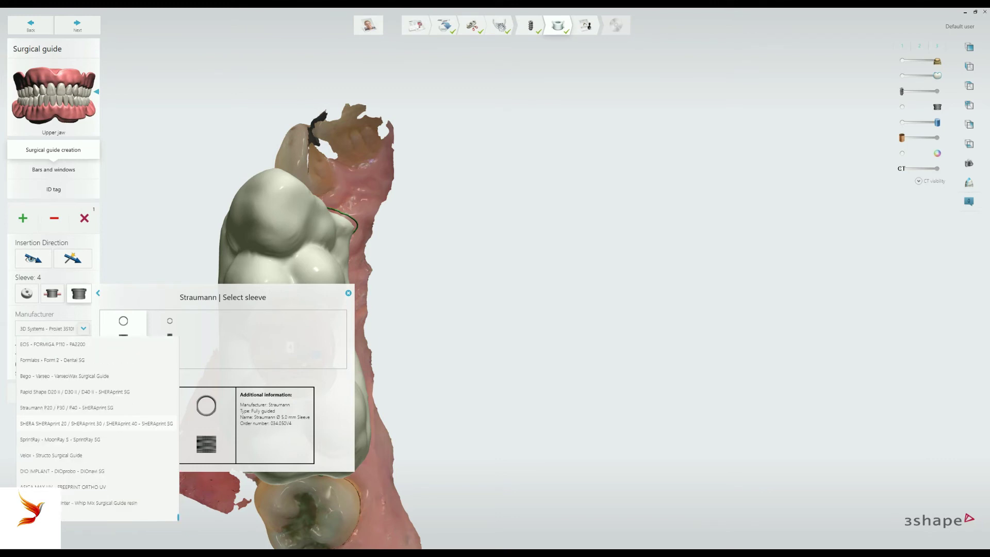
click(82, 487)
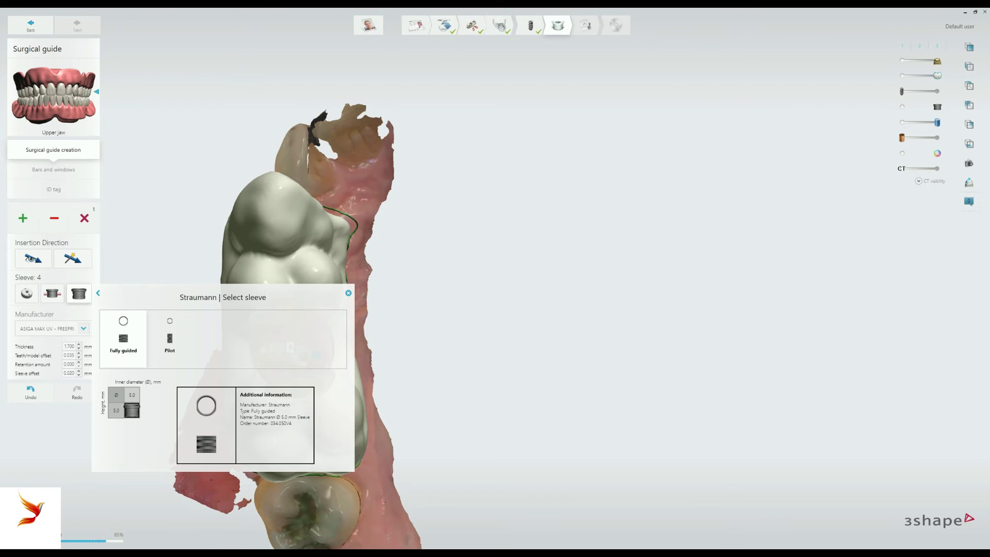
click(348, 293)
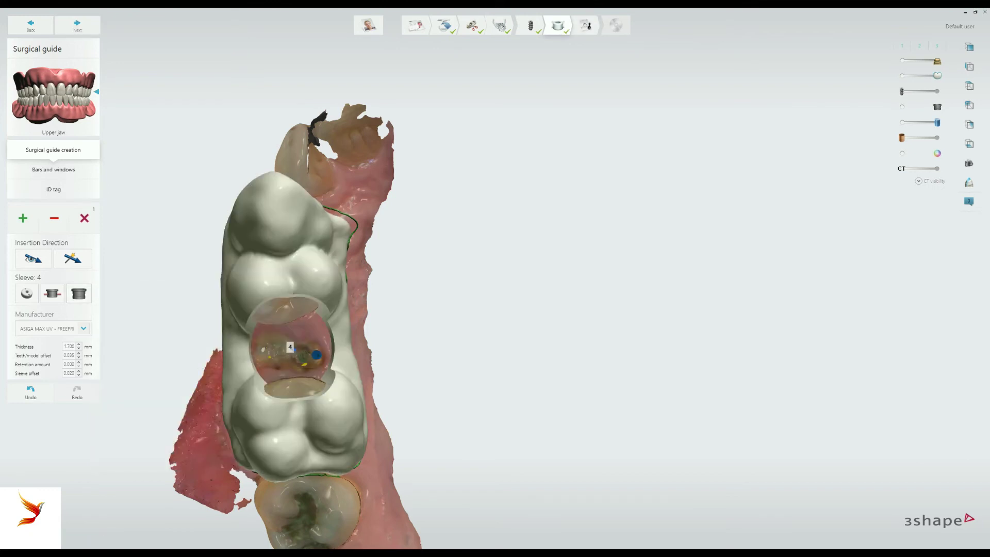
click(77, 25)
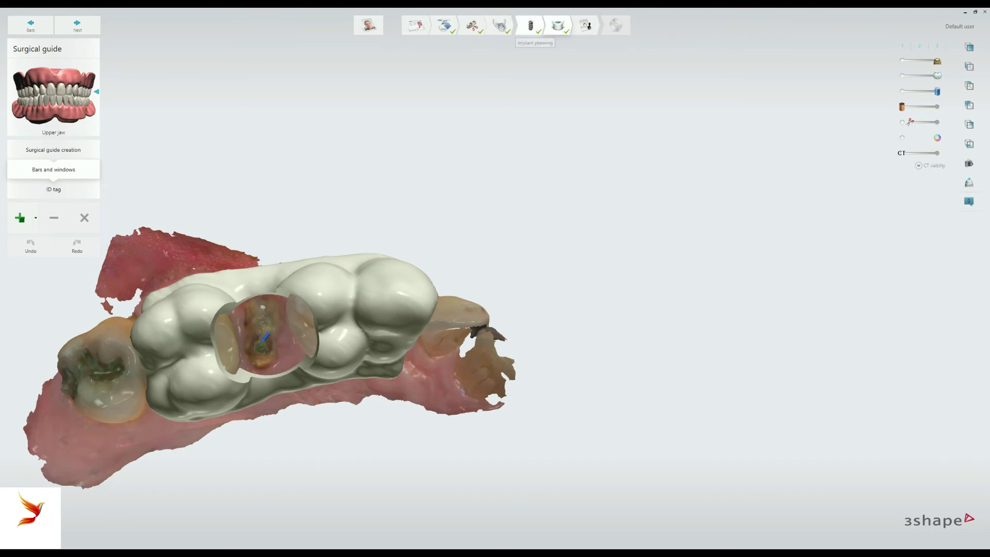
Step: Return to implant planning and review the implant's sleeve choices and 3D model
click(530, 26)
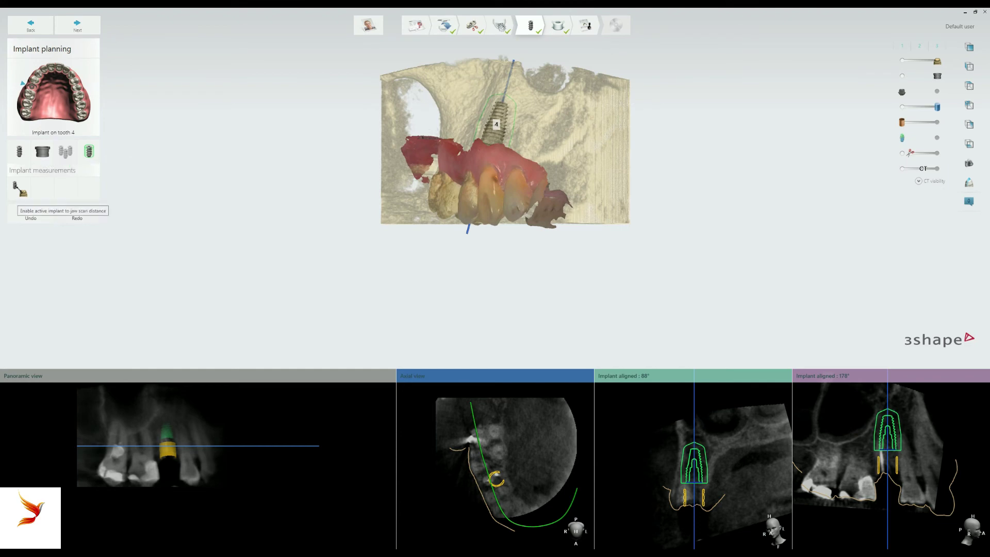
click(42, 151)
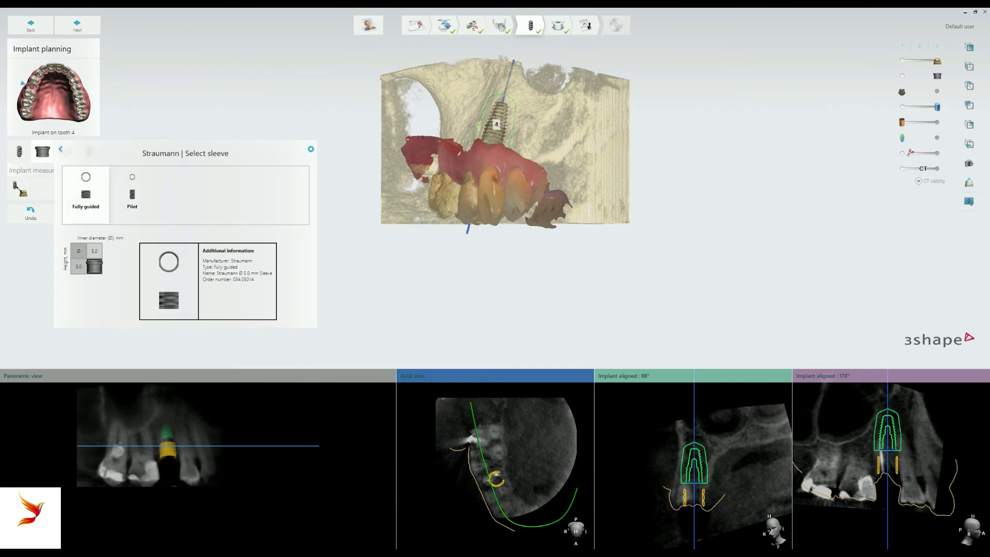
click(43, 151)
mouse_move(490, 206)
right_down()
mouse_move(408, 256)
mouse_move(361, 268)
mouse_move(371, 217)
mouse_move(495, 227)
mouse_move(421, 222)
right_up()
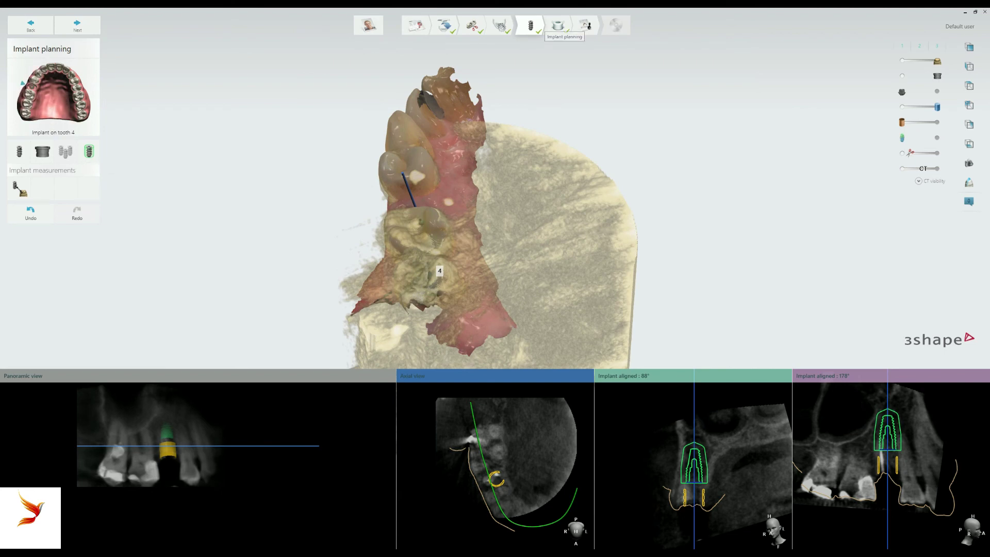
right_drag(516, 207, 523, 207)
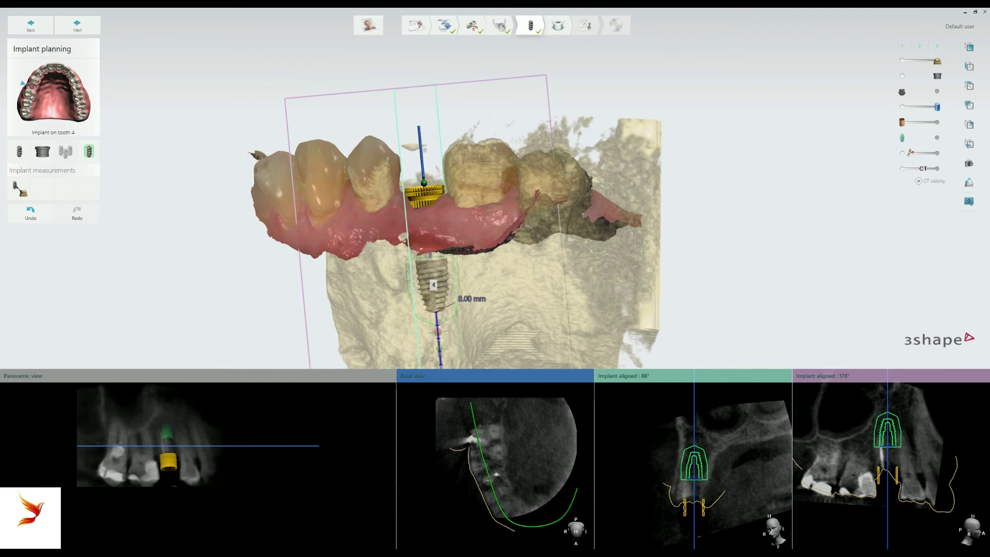
Step: Undo and redo the last implant change, then return to the surgical guide step
key(ctrl+z)
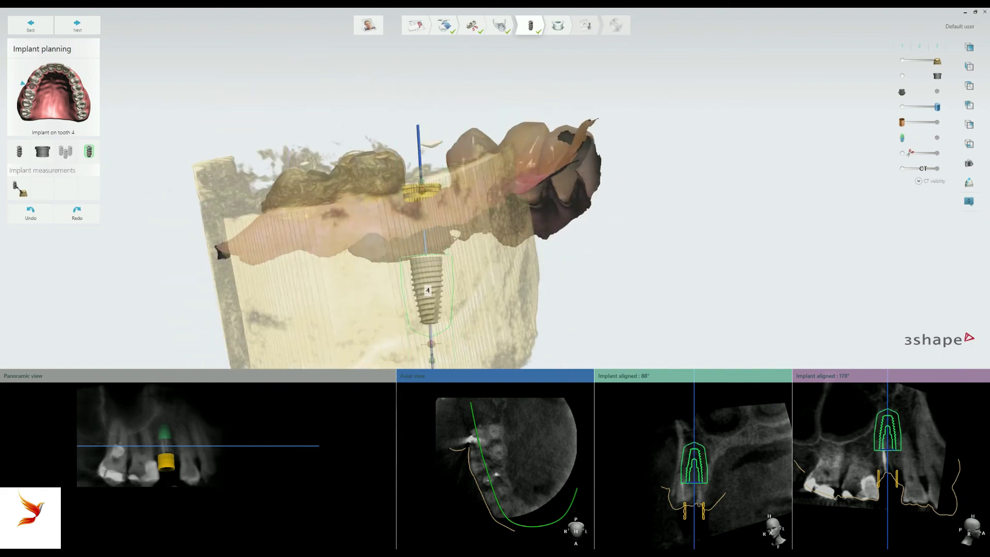
key(ctrl+y)
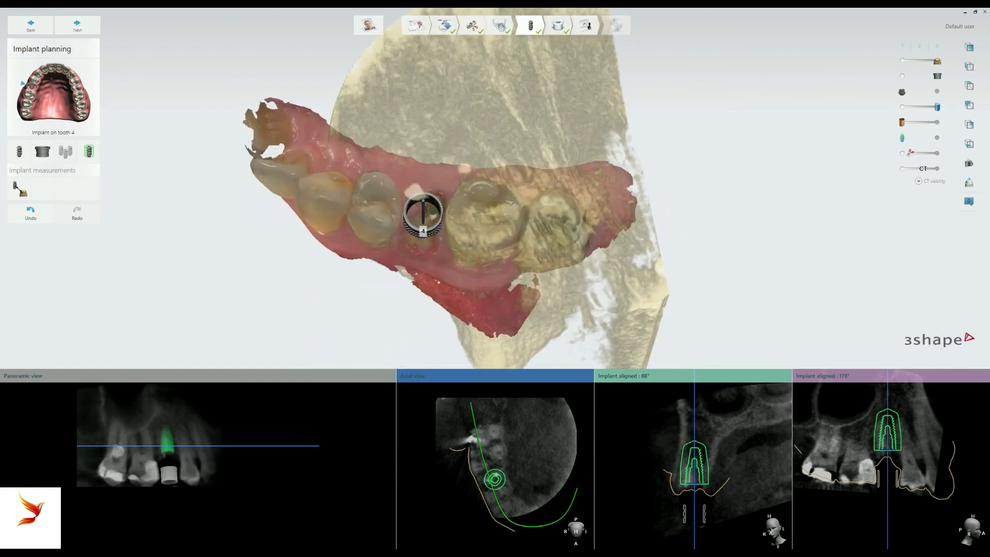
click(77, 24)
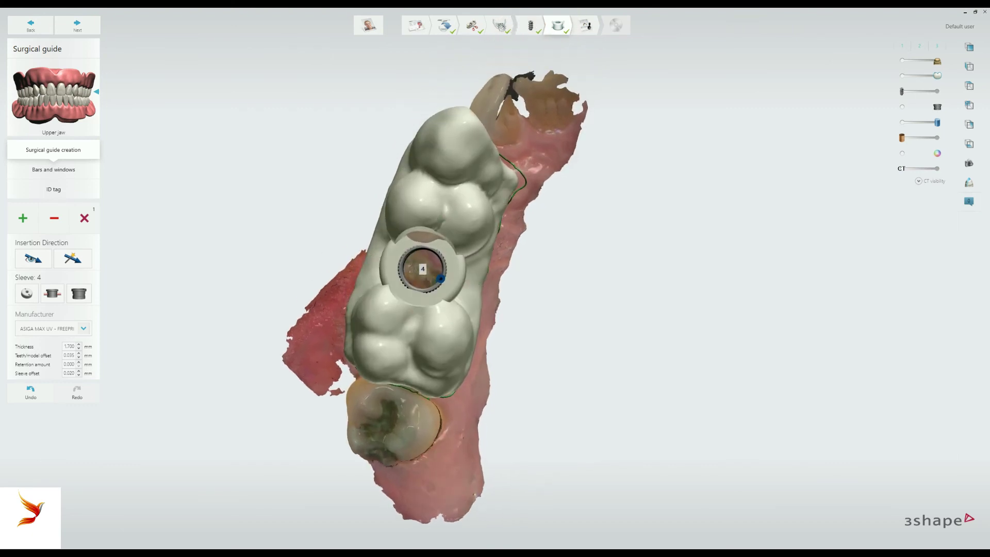
Step: Delete the automatic guide, outline a new one along the gum beside tooth 4, and advance to Bars and windows
click(84, 217)
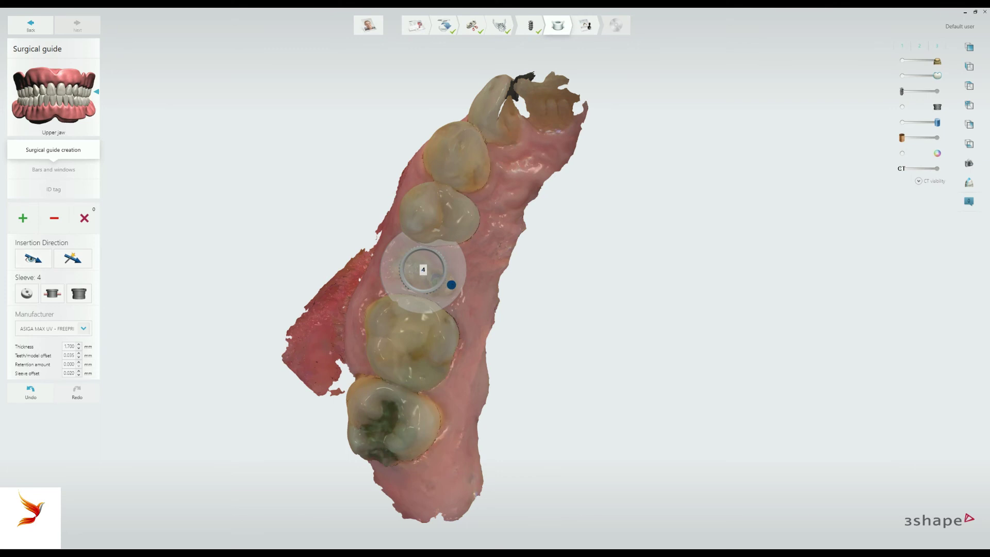
click(33, 258)
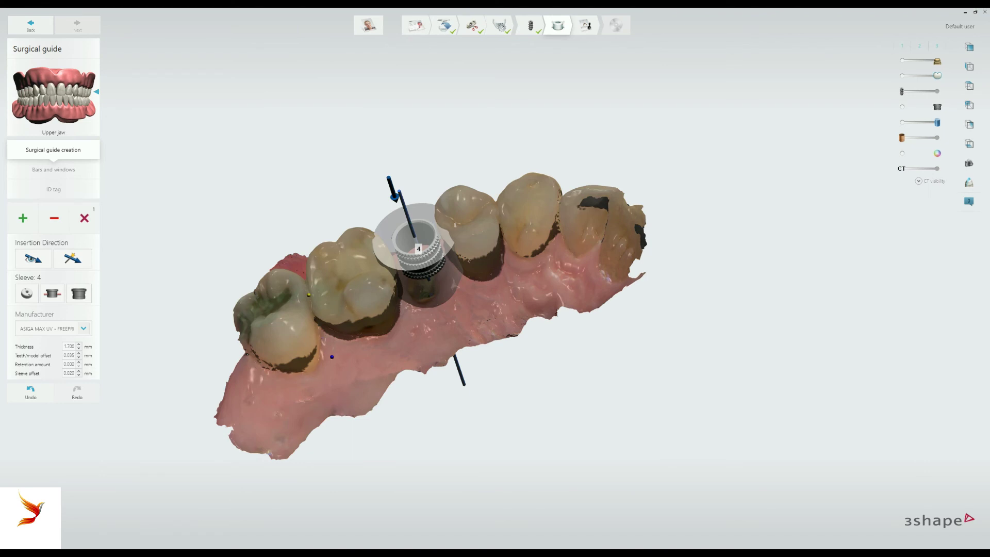
click(335, 364)
click(470, 329)
click(526, 295)
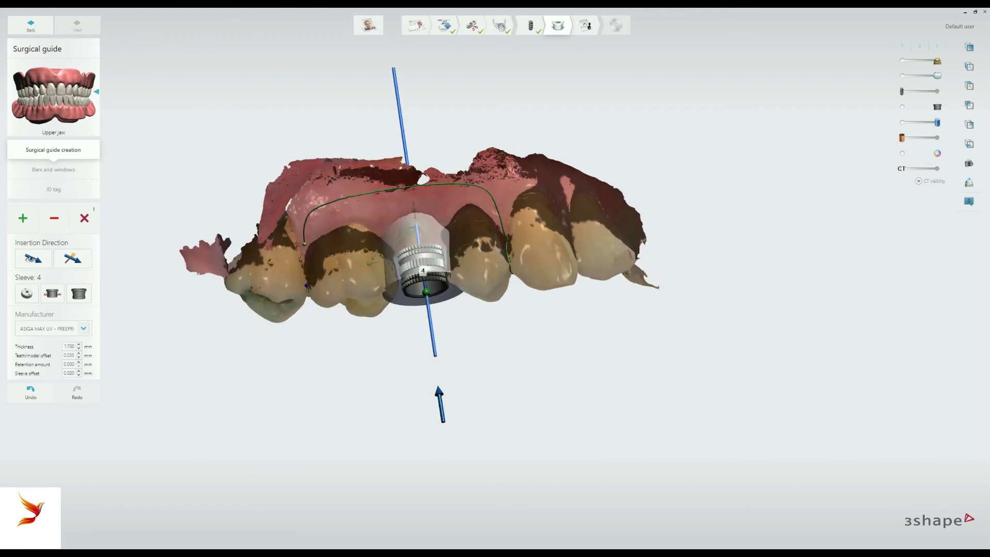
click(304, 243)
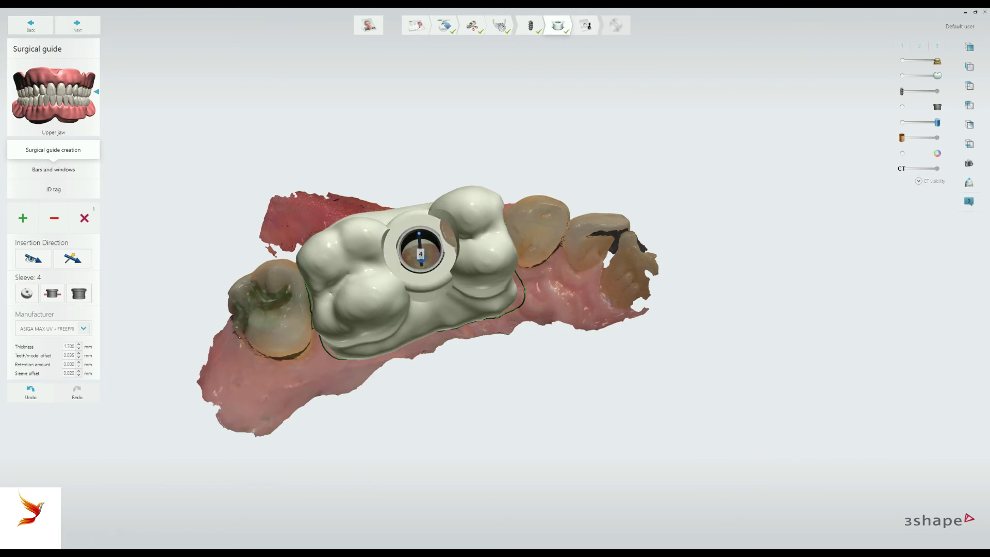
click(77, 24)
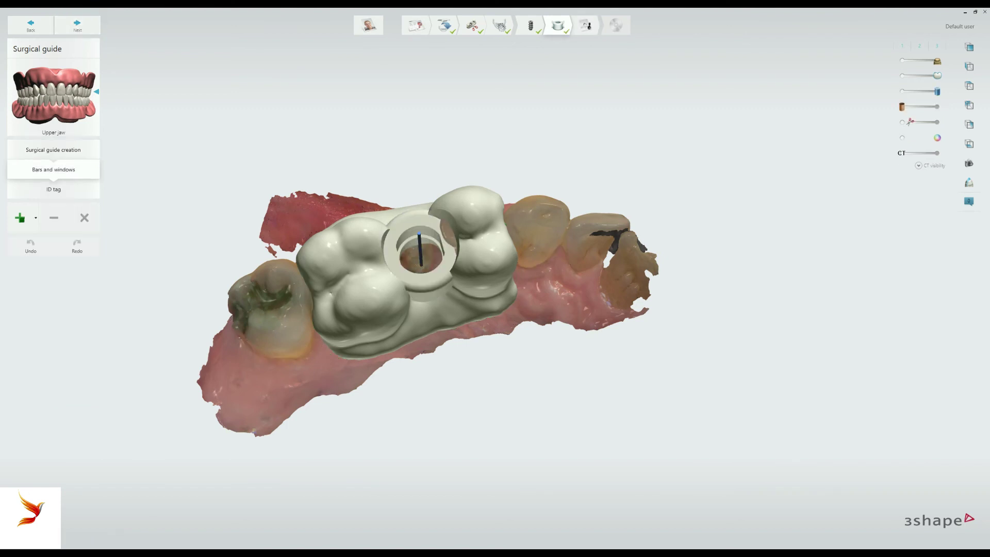
Step: Add a viewing window on the guide, then a second window from the frontal view
click(19, 217)
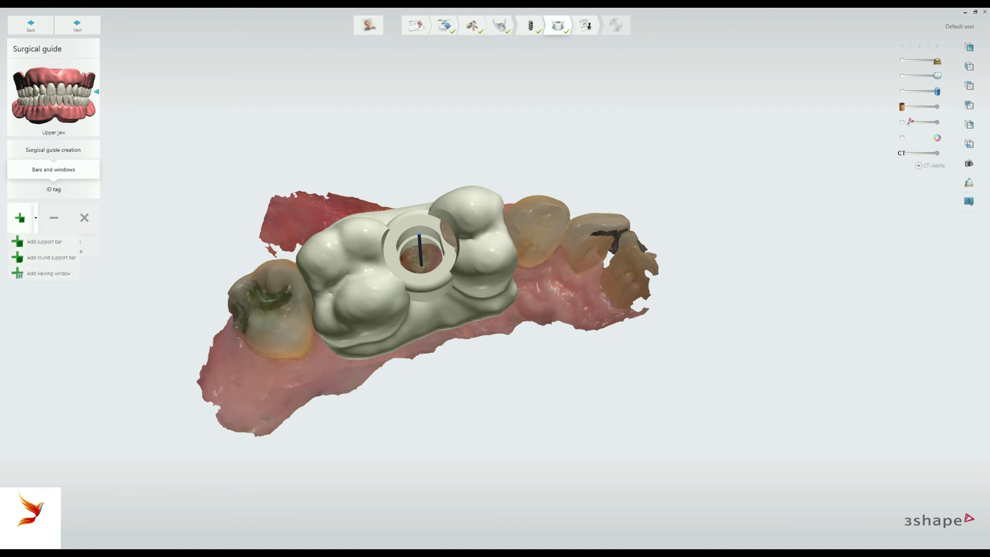
click(48, 273)
click(364, 300)
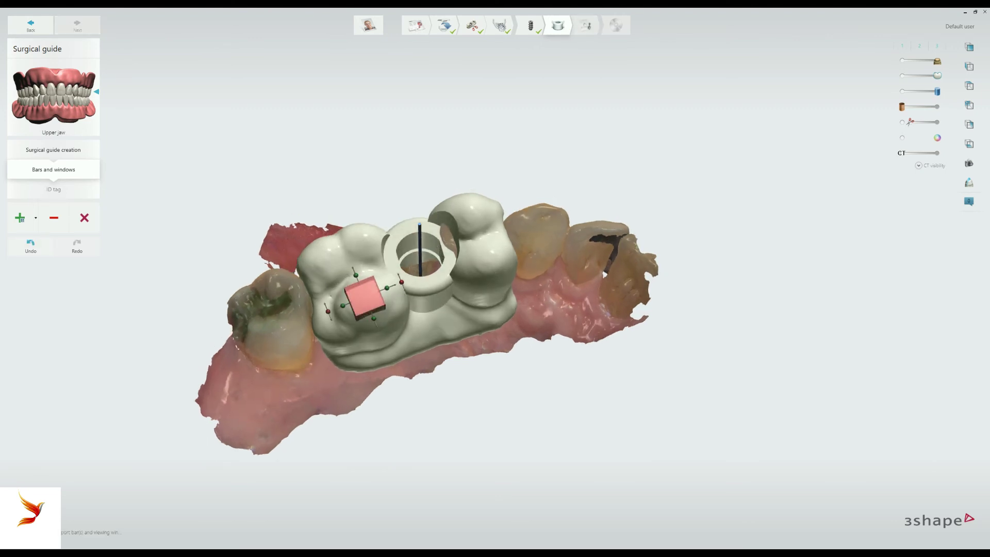
right_drag(364, 301, 243, 356)
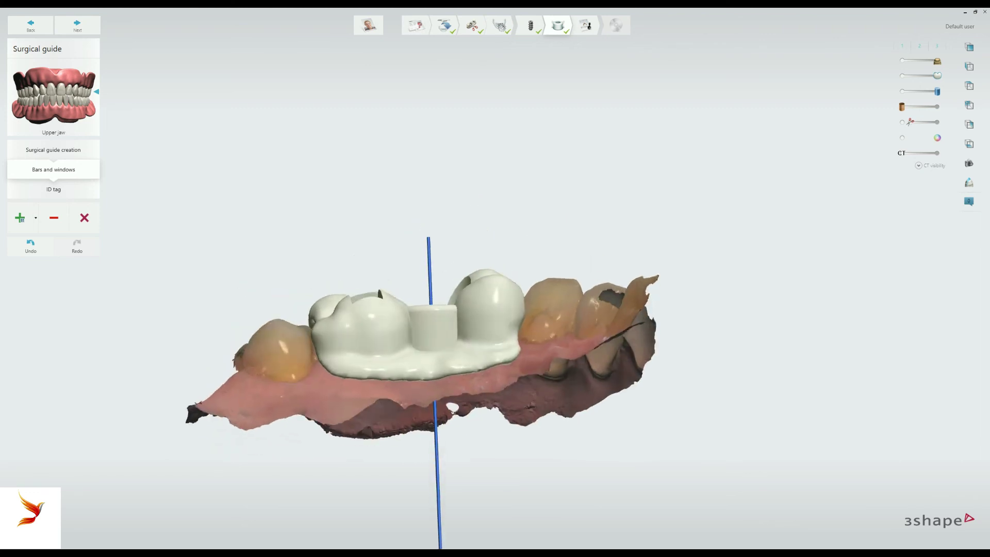
click(36, 217)
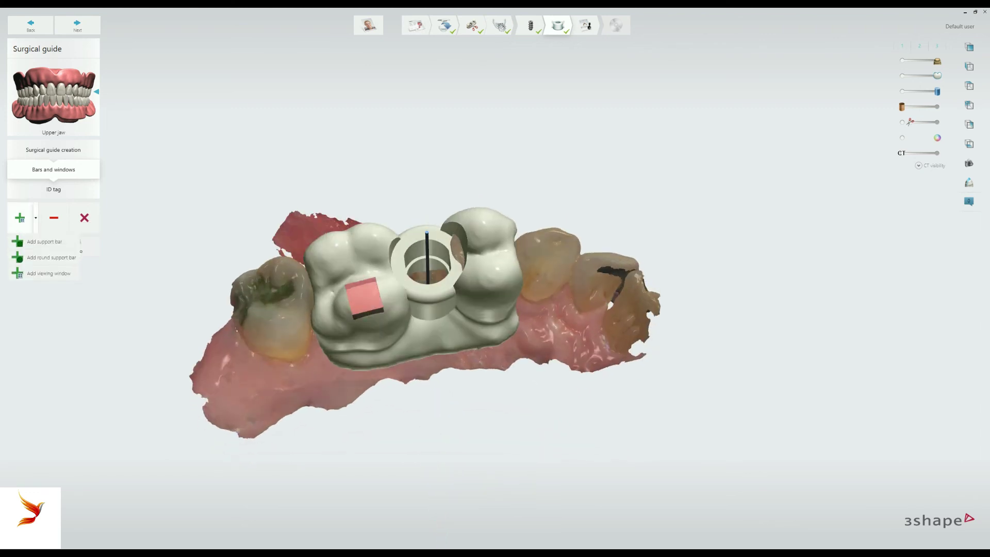
click(31, 235)
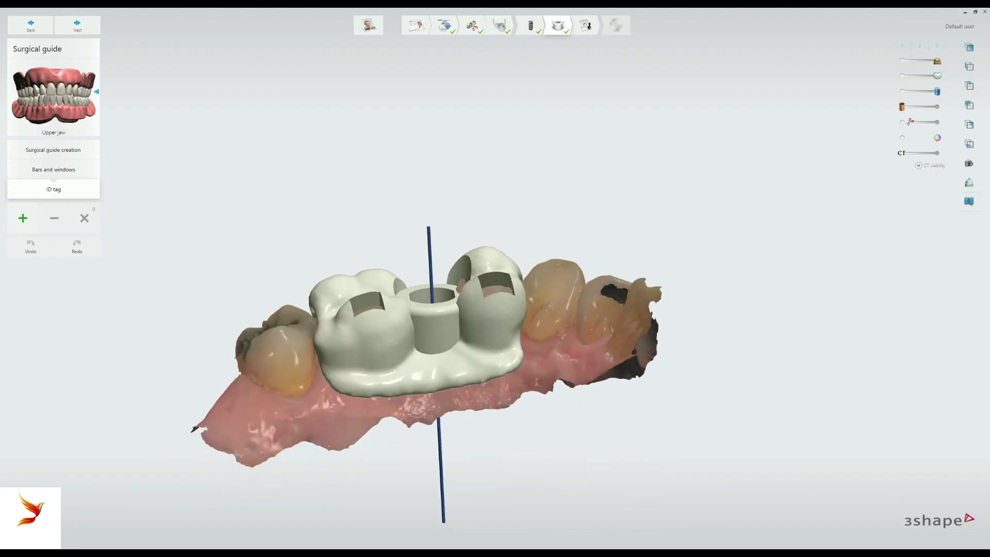
Step: Engrave an ID tag reading 'Test' on the guide's front and advance to approval
click(23, 218)
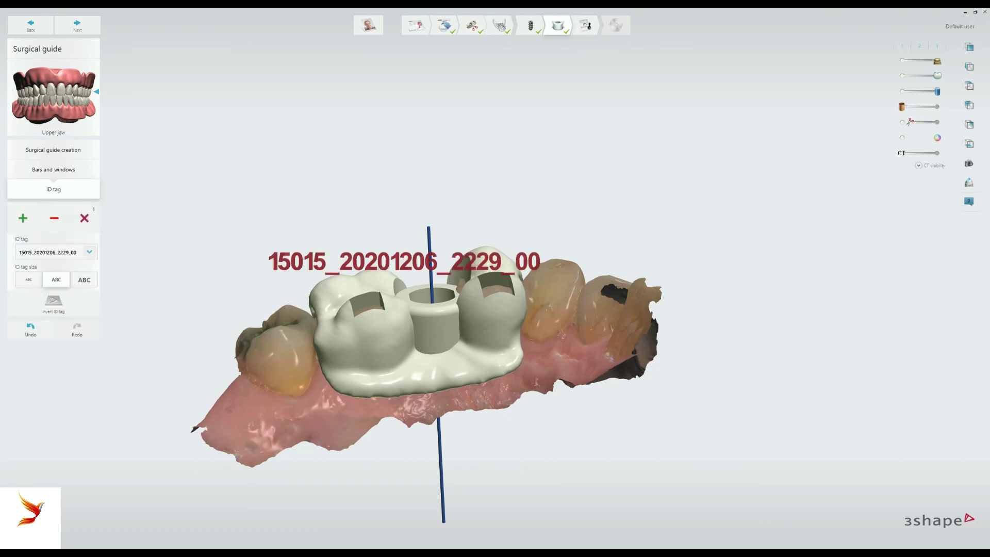
double_click(47, 252)
text(Te)
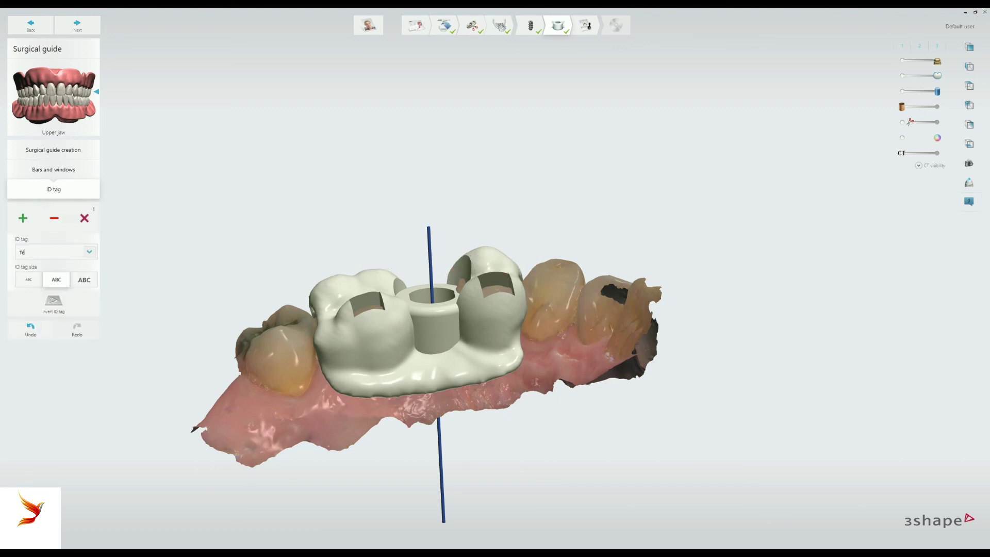
text(st)
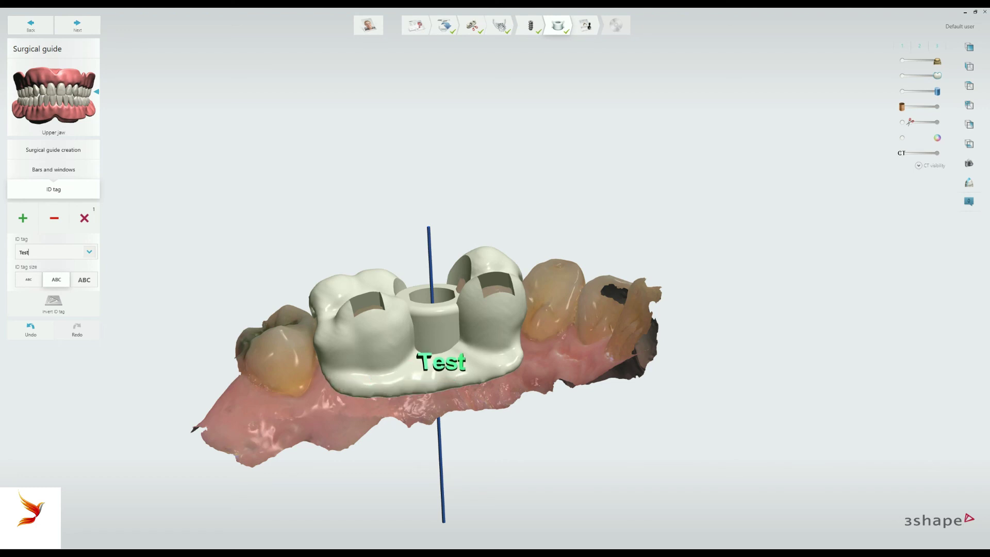
click(438, 366)
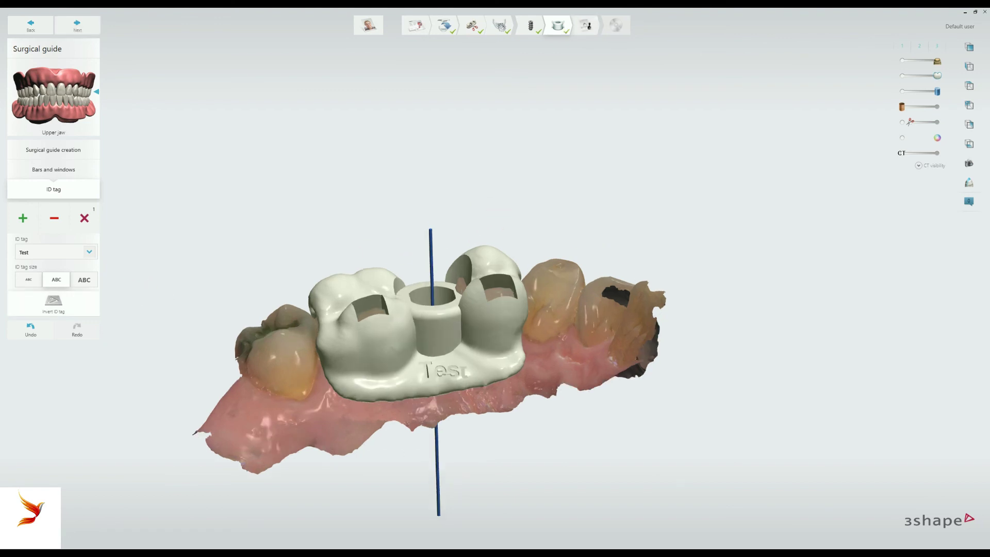
right_drag(392, 271, 412, 289)
click(77, 25)
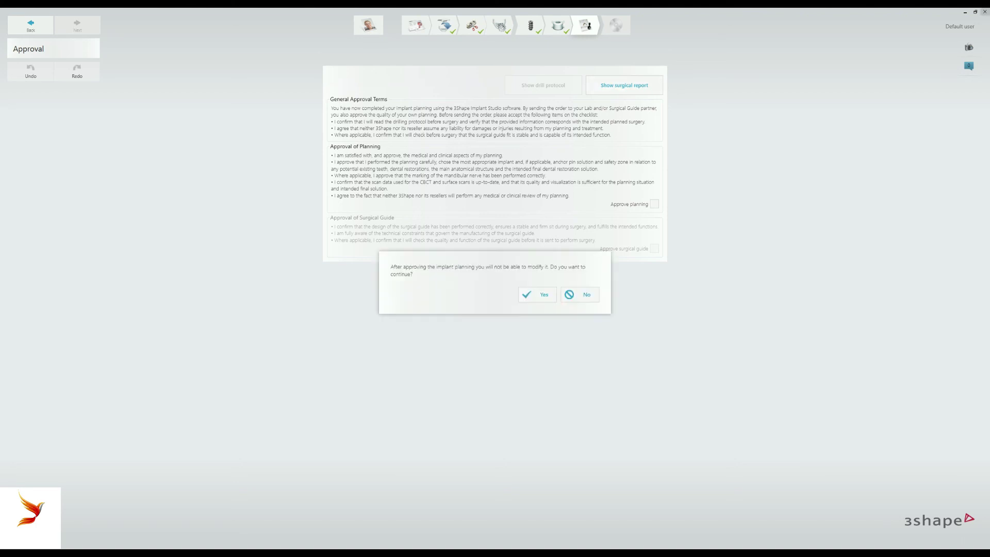
Step: Confirm approval of the tooth 4 implant planning and the sleeve-guided surgical guide, then advance to Save
key(Return)
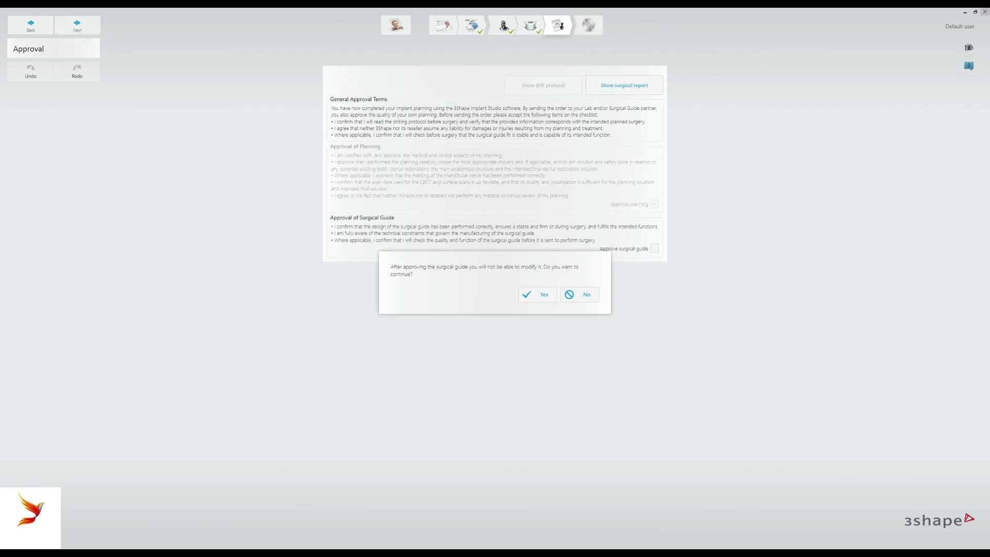
key(Return)
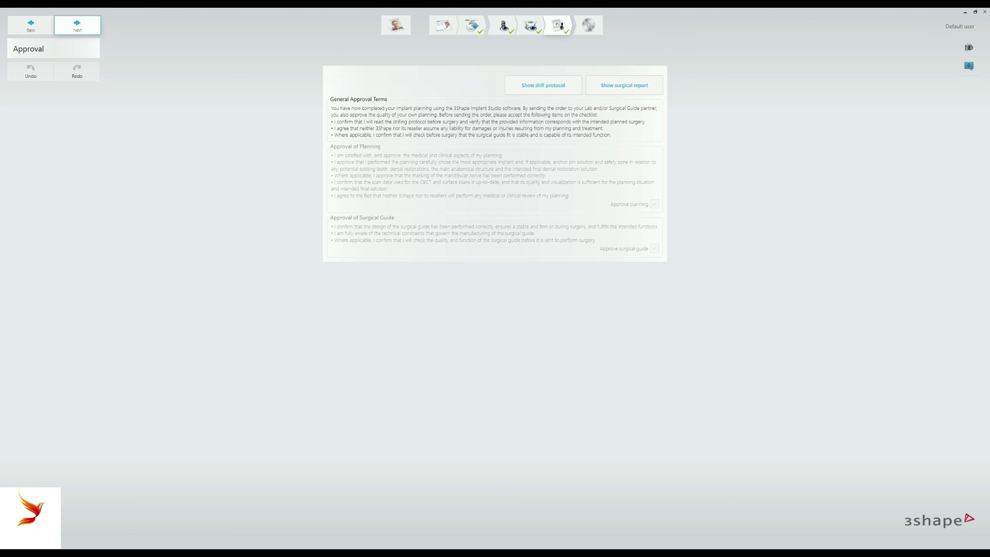
click(77, 25)
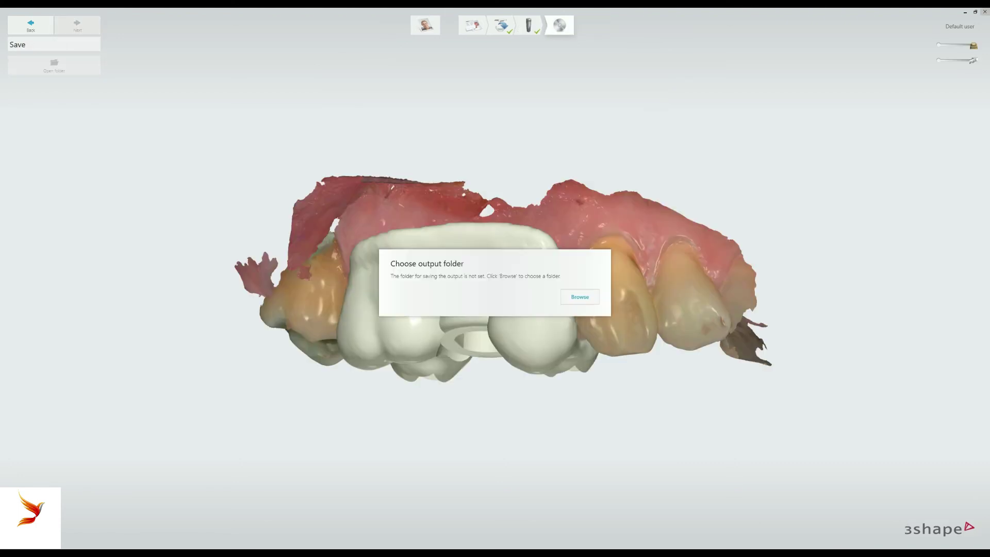
Step: Set Desktop as the manufacturing output folder and finish so the case shows Modelled
click(580, 297)
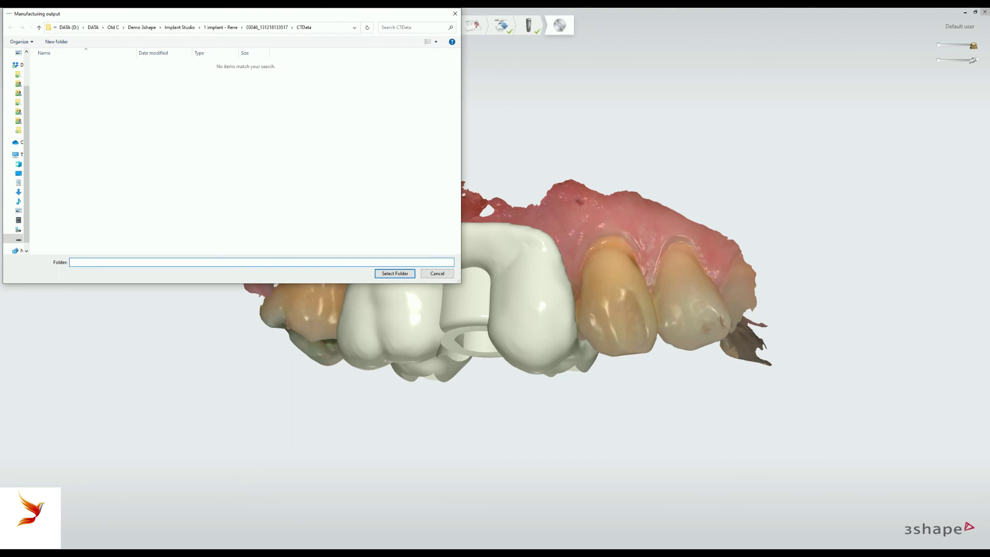
click(19, 174)
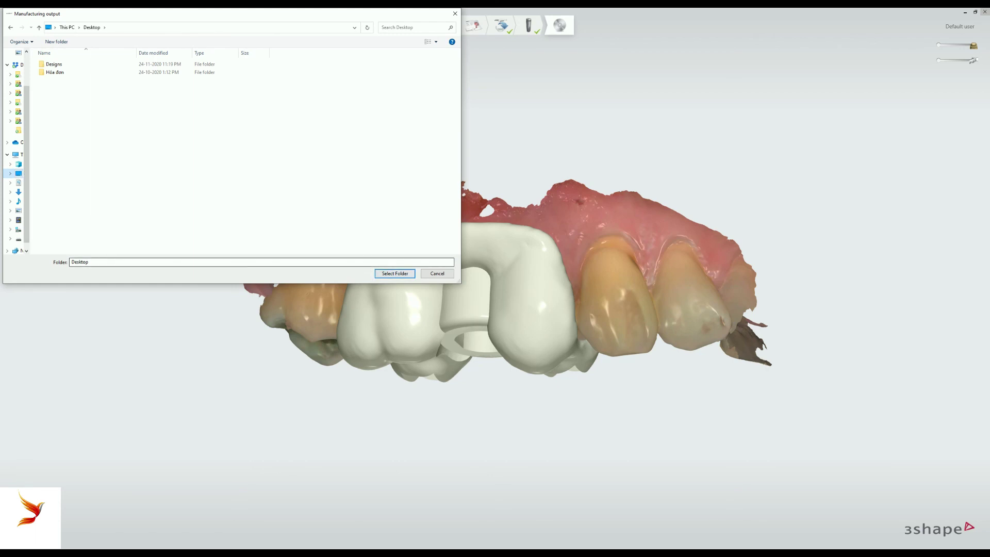
key(Return)
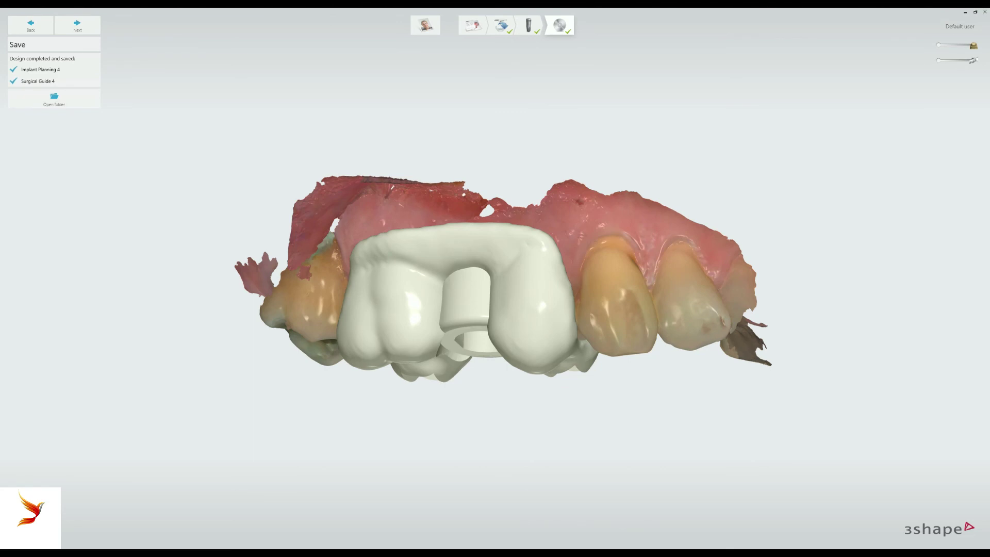
click(78, 25)
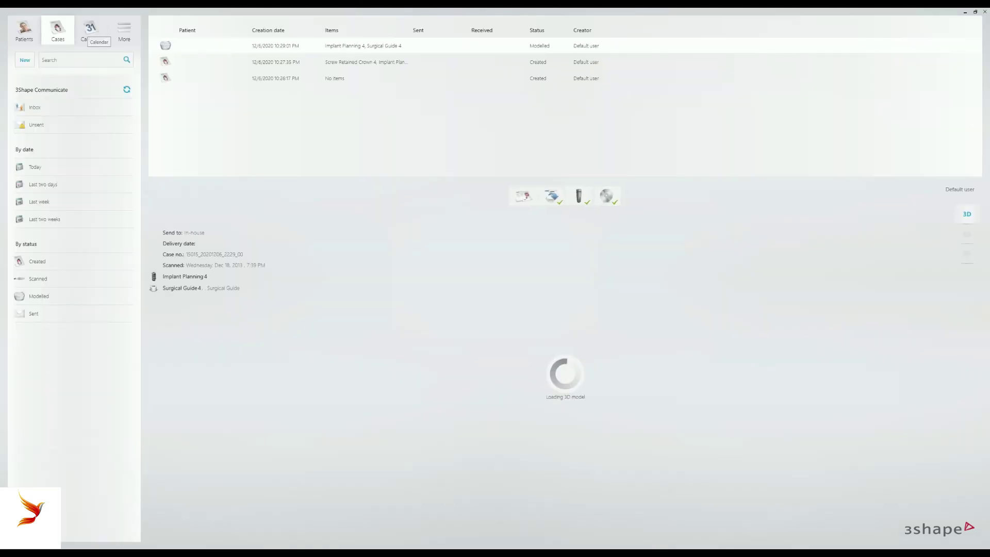